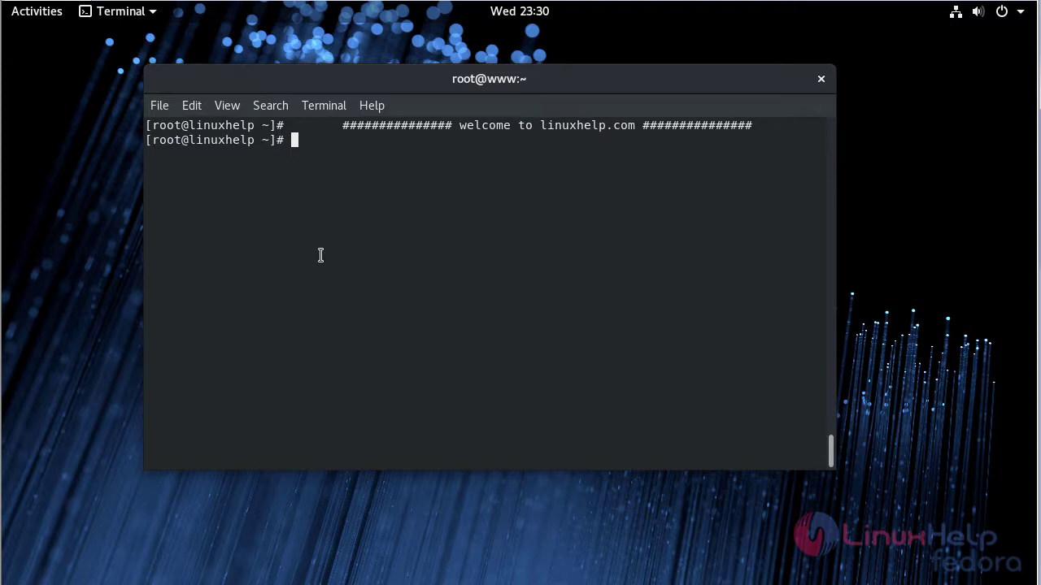
- Download Joomla_3-8-8-Stable-Full_Package.zip into the home folder using wget and the pasted URL
type("wget")
type("https://downloads.joomla.org/cms/joomla3/3-8-8/Joomla_3-8-8-Stable-Full_Package.zip?format=zip")
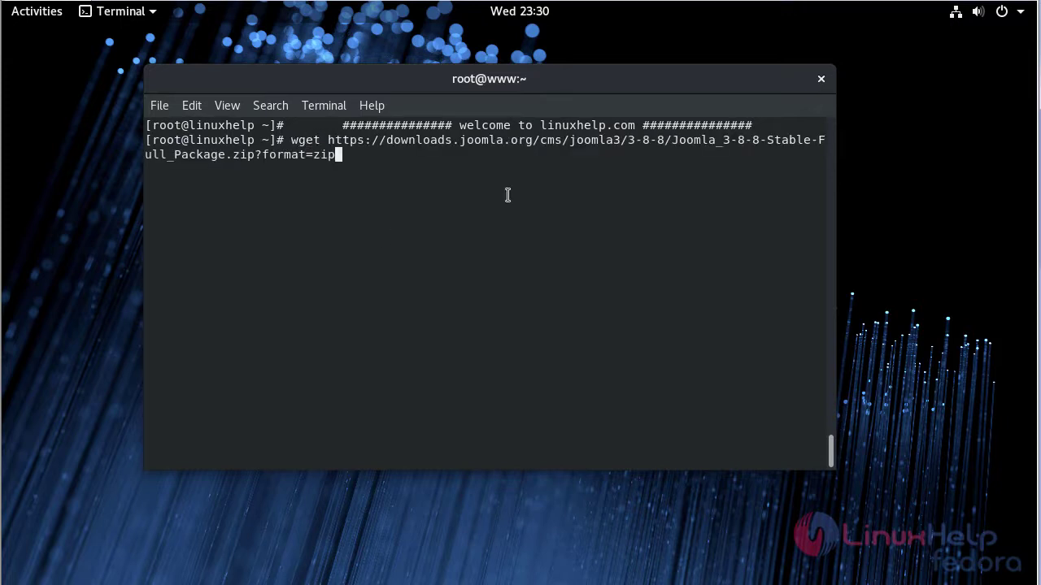
key("Return")
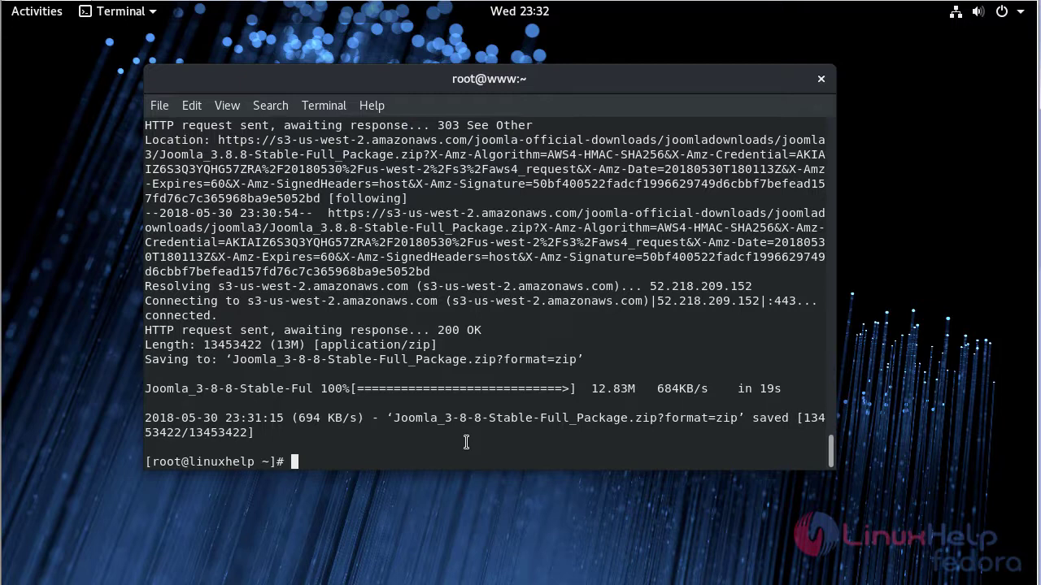
- Unzip the downloaded Joomla package into a new joomla folder with -d joomla
type("unzip")
left_click_drag(394, 418, 734, 415)
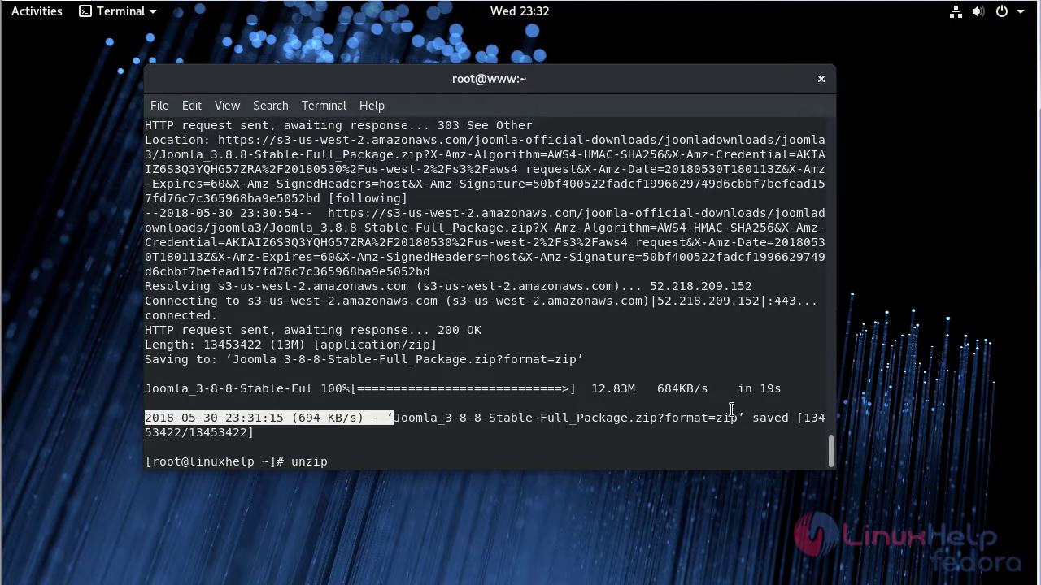
middle_click(734, 414)
type("-d")
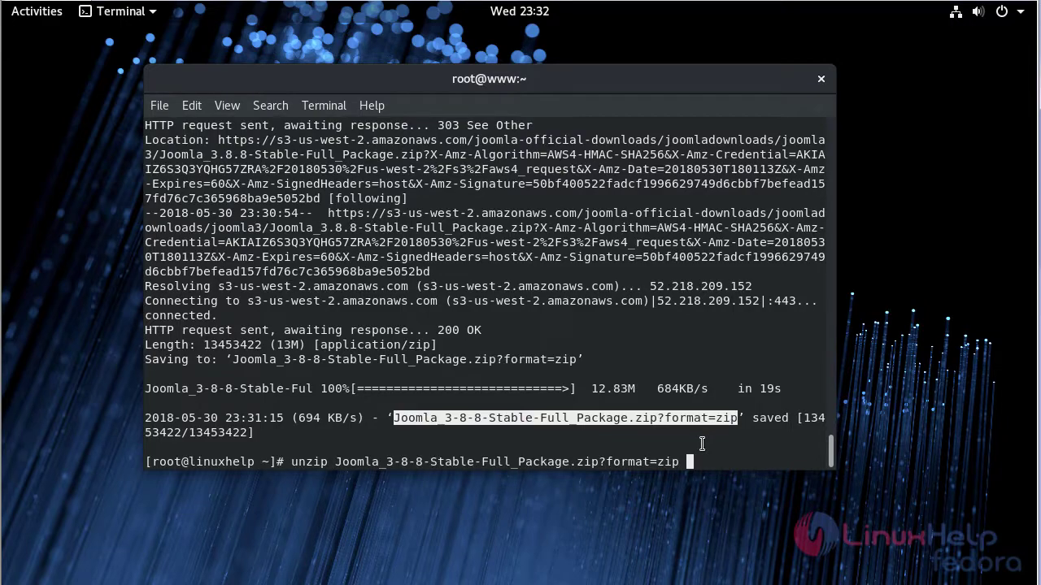
type(" joomla")
key("Return")
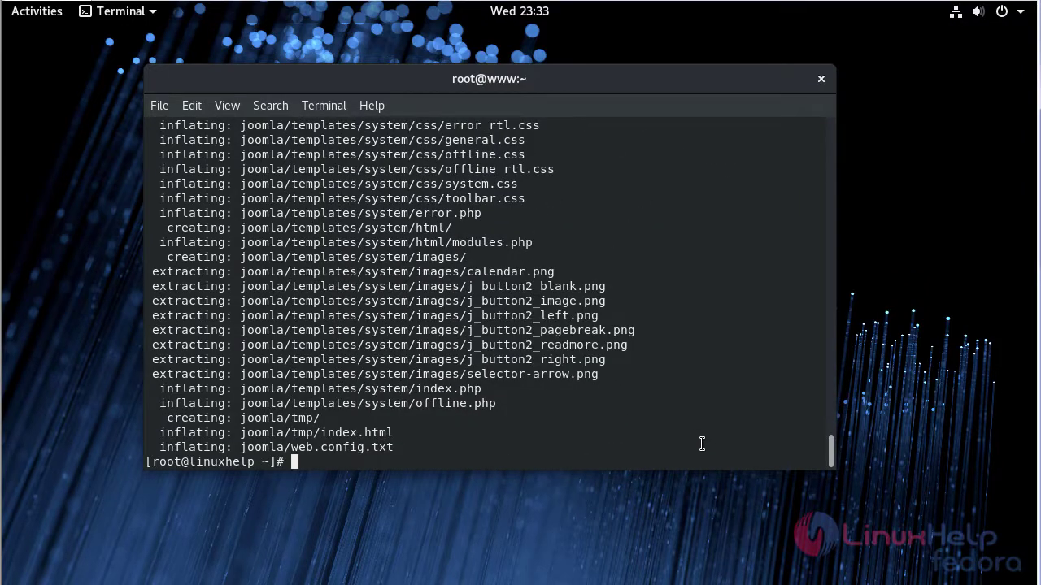
- Clear the screen and list the home folder to confirm the joomla folder exists
key("ctrl+l")
type("ls")
key("Return")
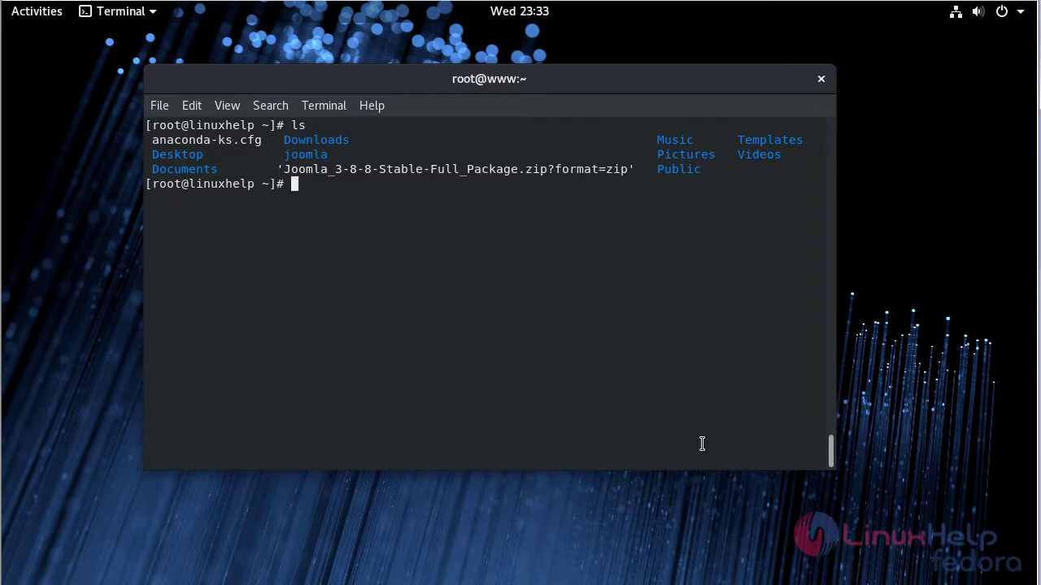
- Move the joomla folder into /var/www/html/
type("mv j")
key("Tab")
type("/va")
key("Tab")
type("w")
key("Tab")
type("h")
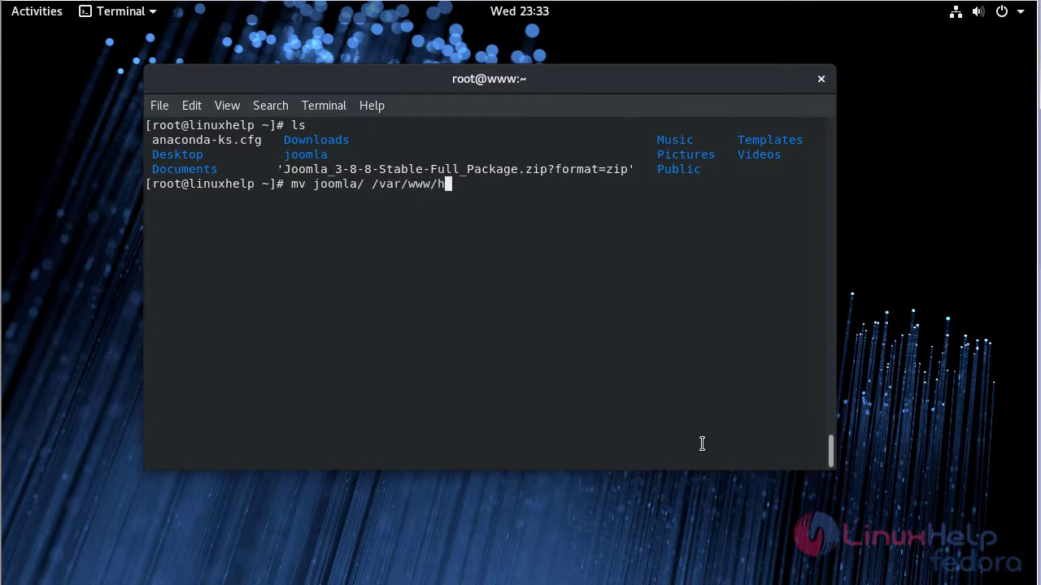
key("Tab")
key("Return")
key("Return")
key("Return")
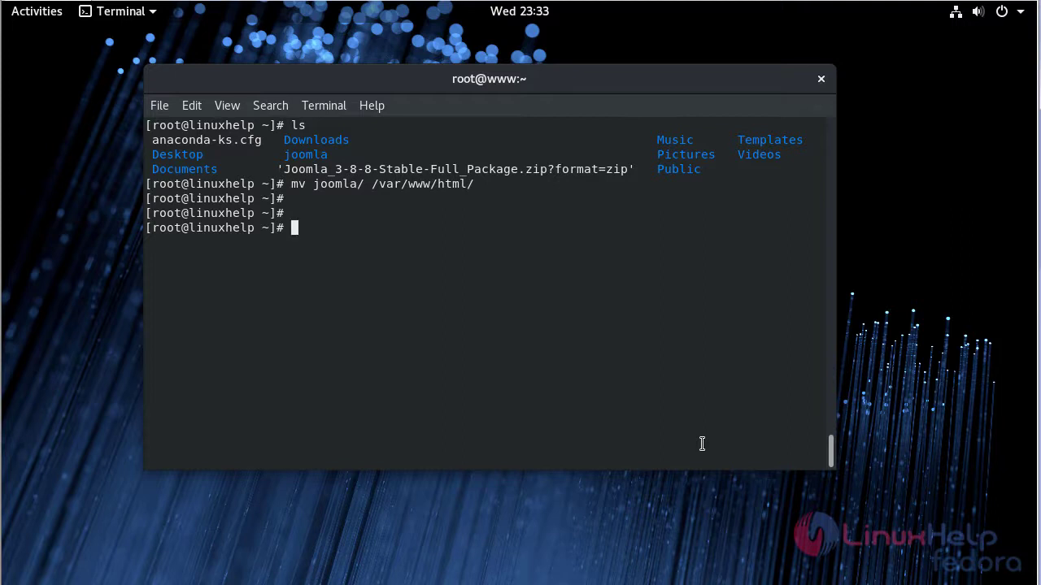
- Recursively set /var/www/html/joomla/ ownership to apache:apache and permissions to 775
type("chown -R apache:apache ")
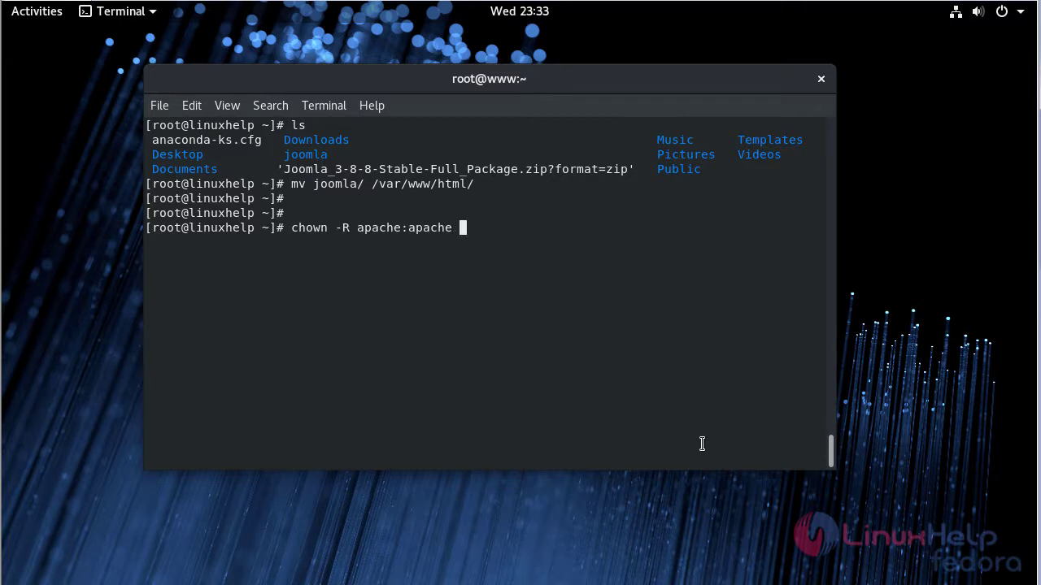
type("/var/www/html/joomla/")
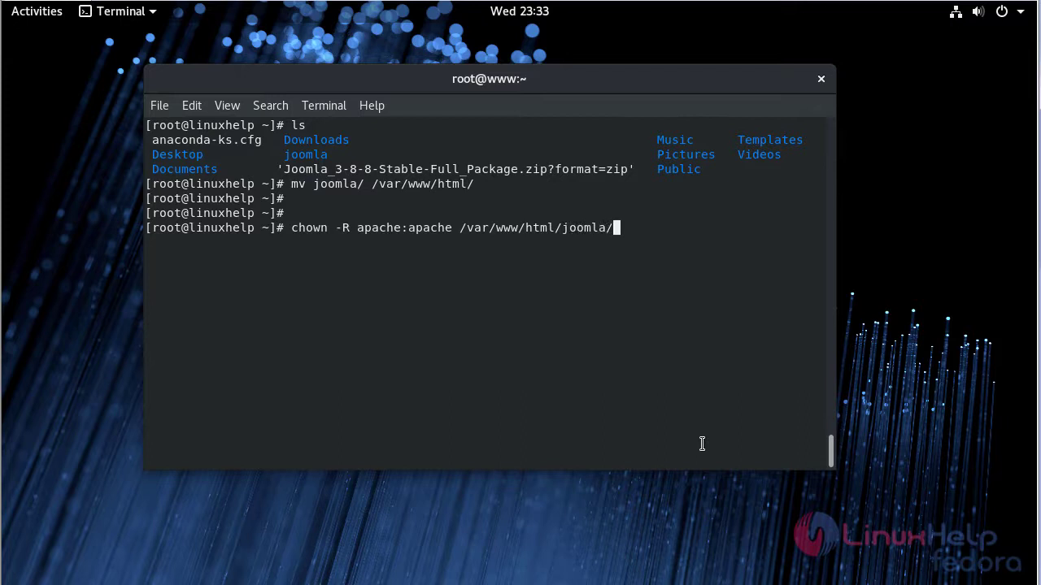
key("Return")
type("ch")
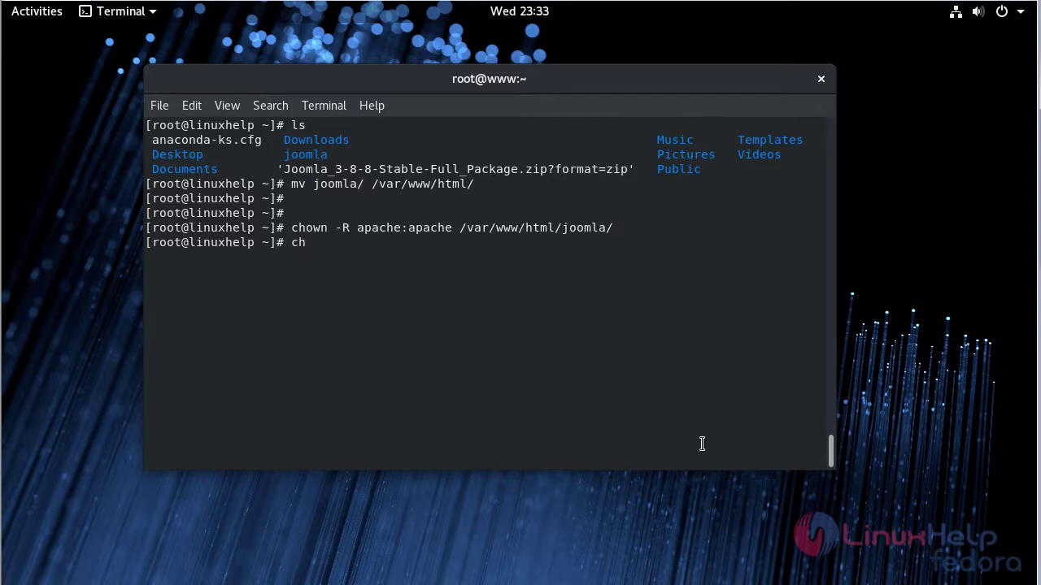
type("mod -R 775 /var/ww")
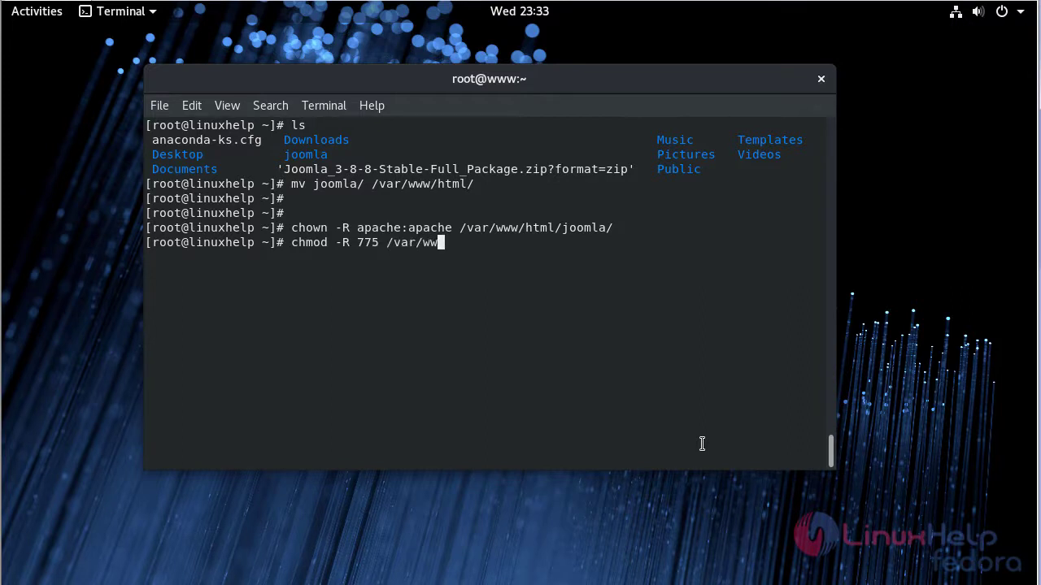
type("w/html/joomla/")
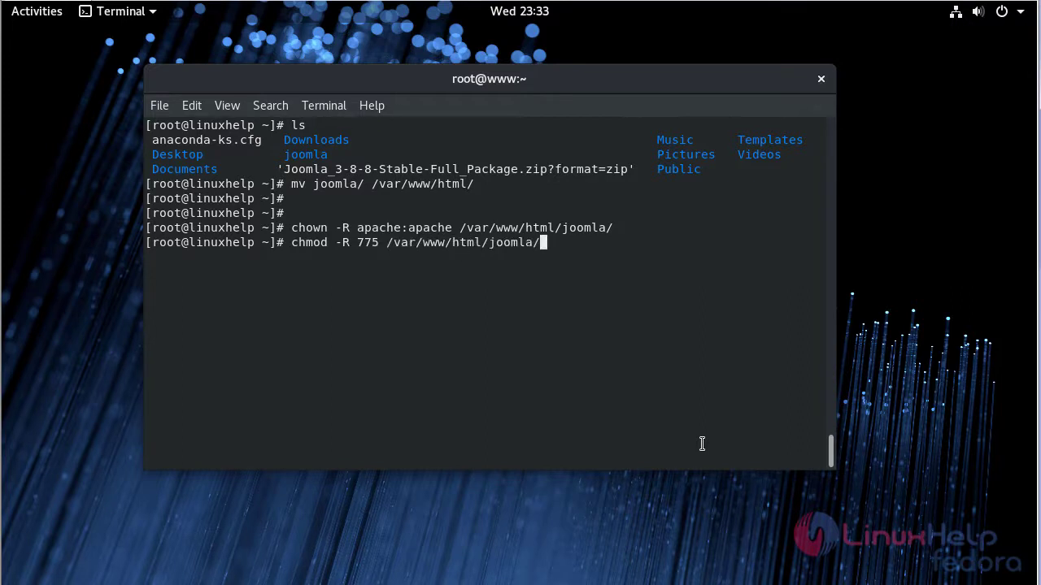
key("Return")
key("Return")
key("Return")
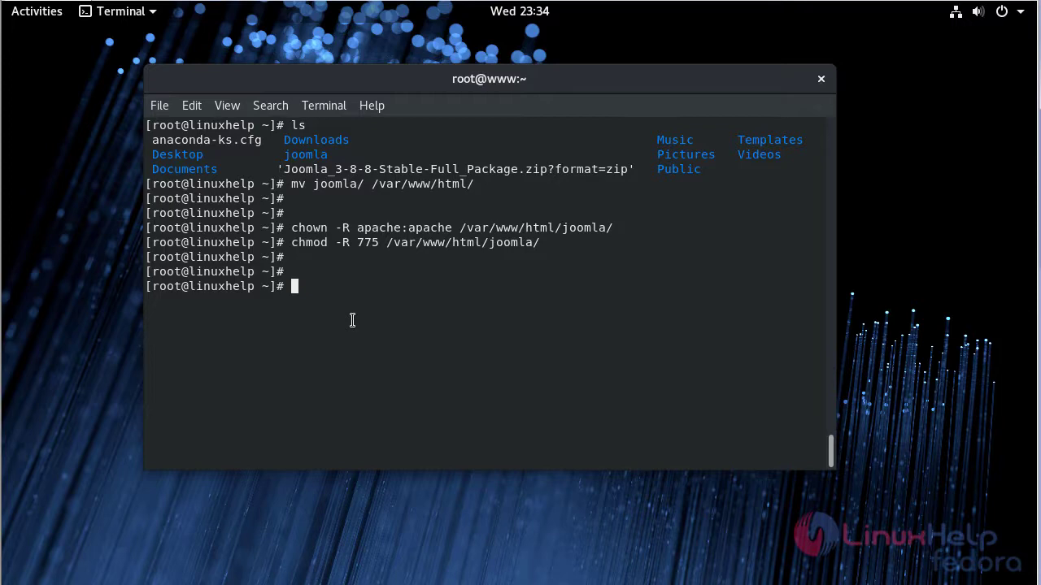
- Create /etc/httpd/conf/joomla.conf in vim with the pasted port 80 VirtualHost block and save it
type("vim /etc/ht")
key("Tab")
type("conf")
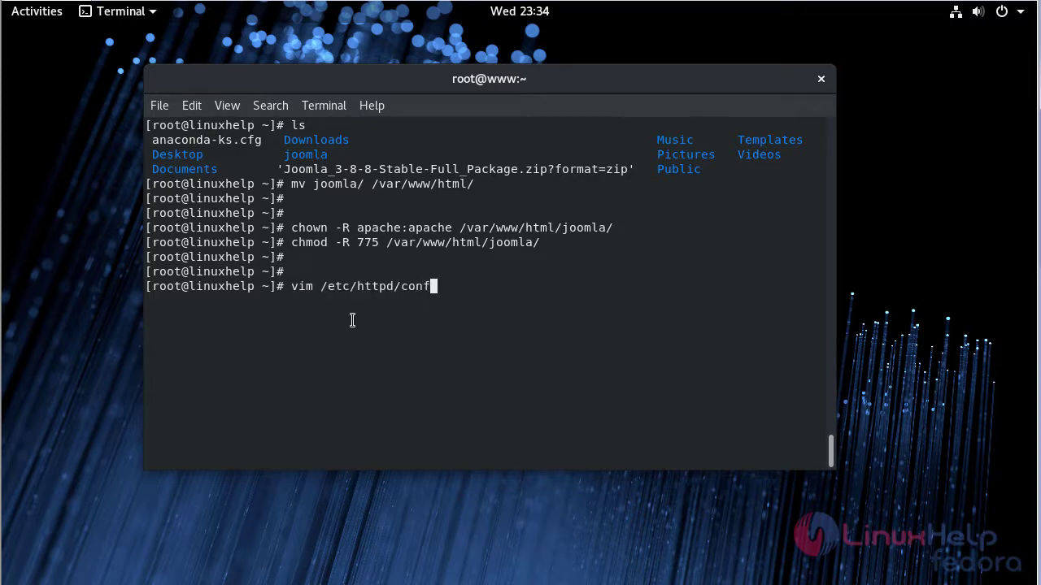
type("/joomla.conf")
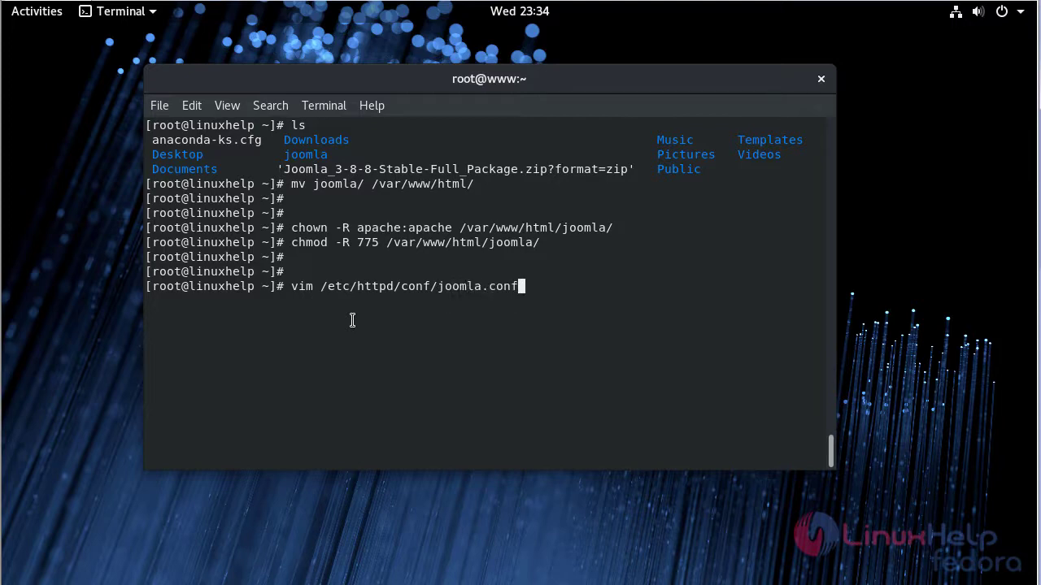
key("Return")
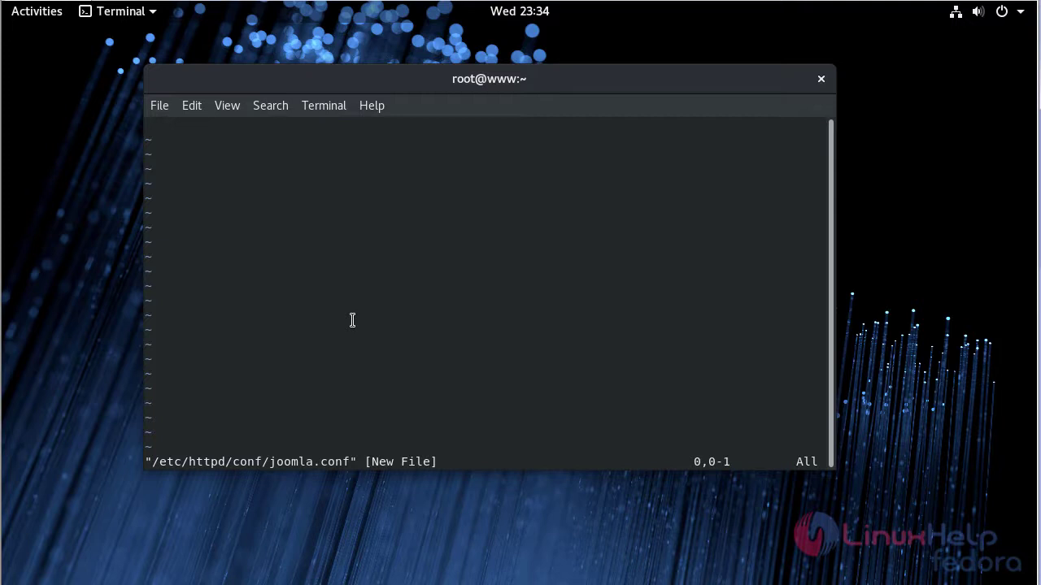
key("i")
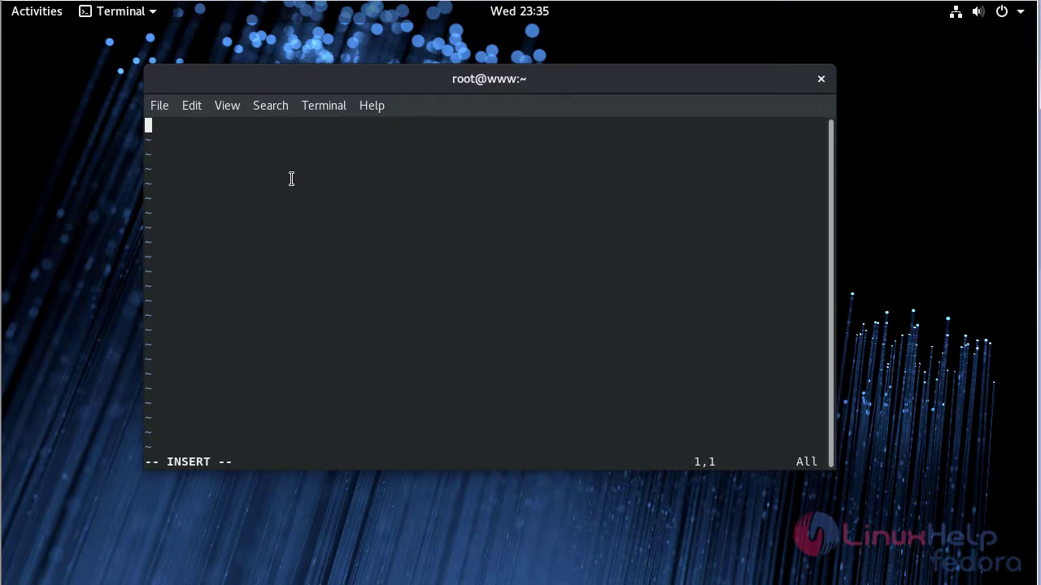
type("<virtualHost *:80> ServerName www.linuxhelp1.com DocumentRoot /var/www/html/joomla/ <Directory /var/www/html/joomla/> AllowOverride All allow from all </Directory> </VirtualHost>")
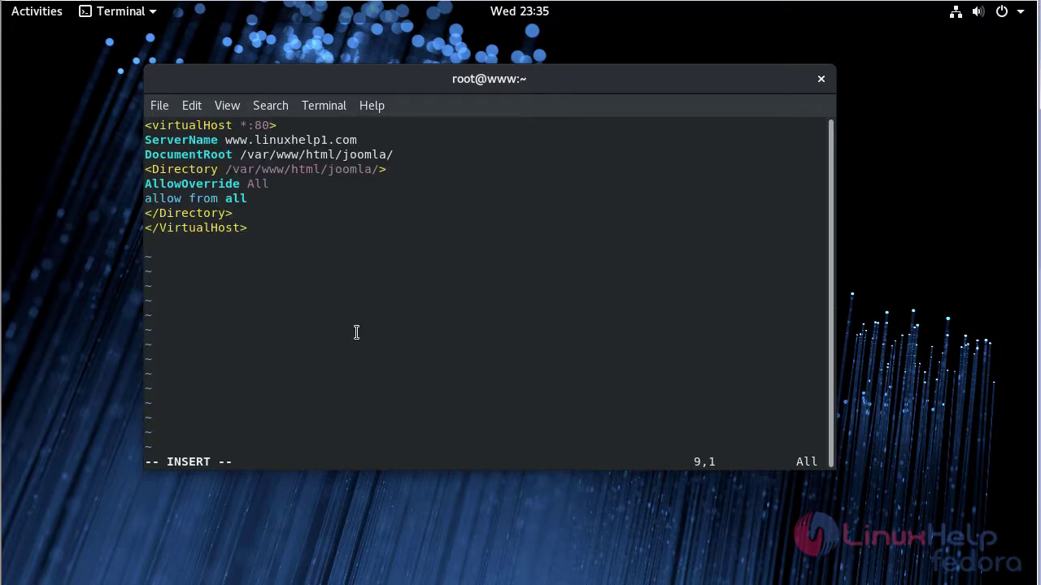
key("Escape")
type(":wq")
key("Return")
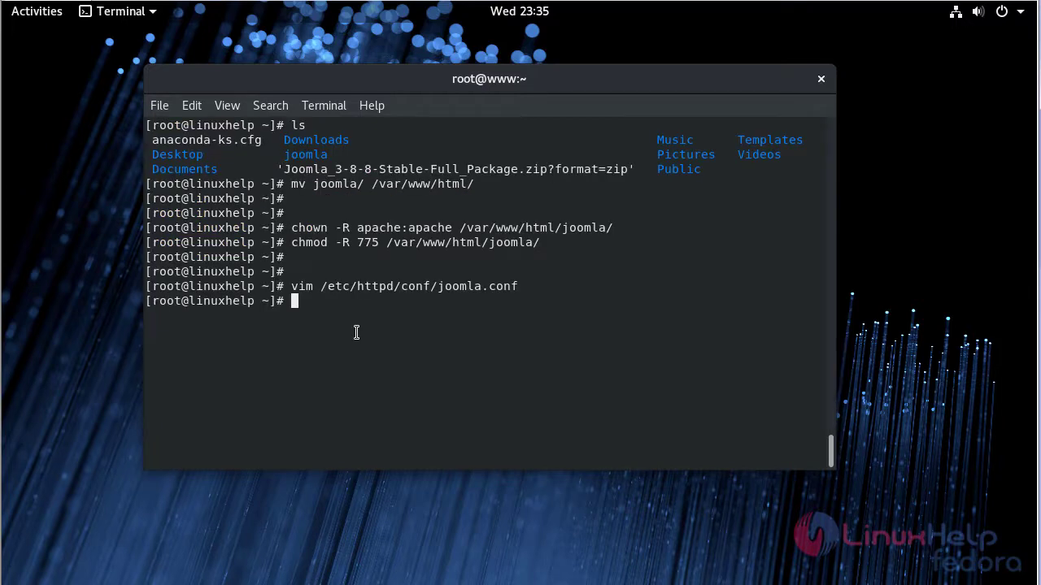
key("Return")
key("Return")
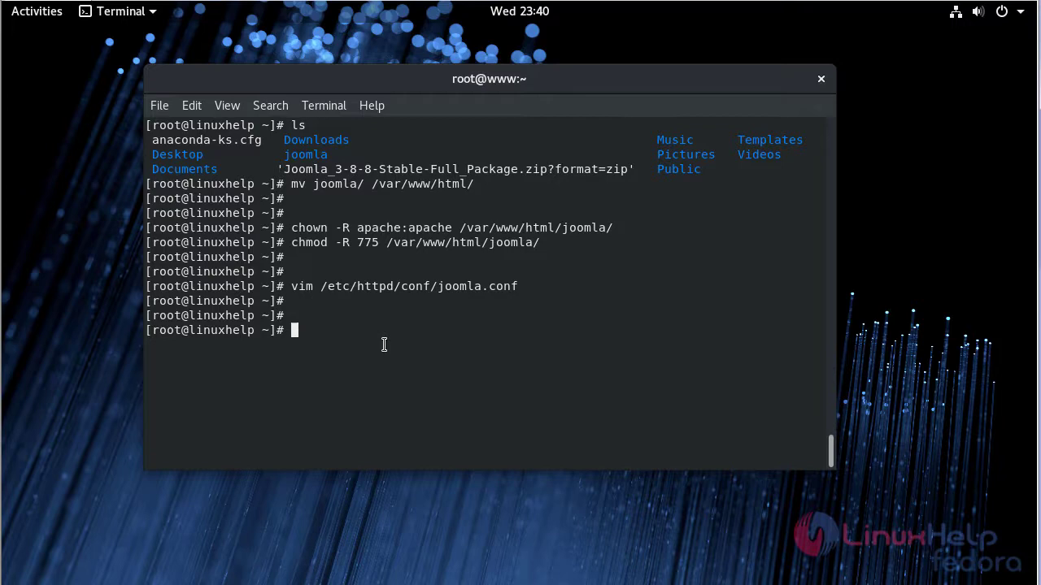
type("vim /etc/hosts")
key("Return")
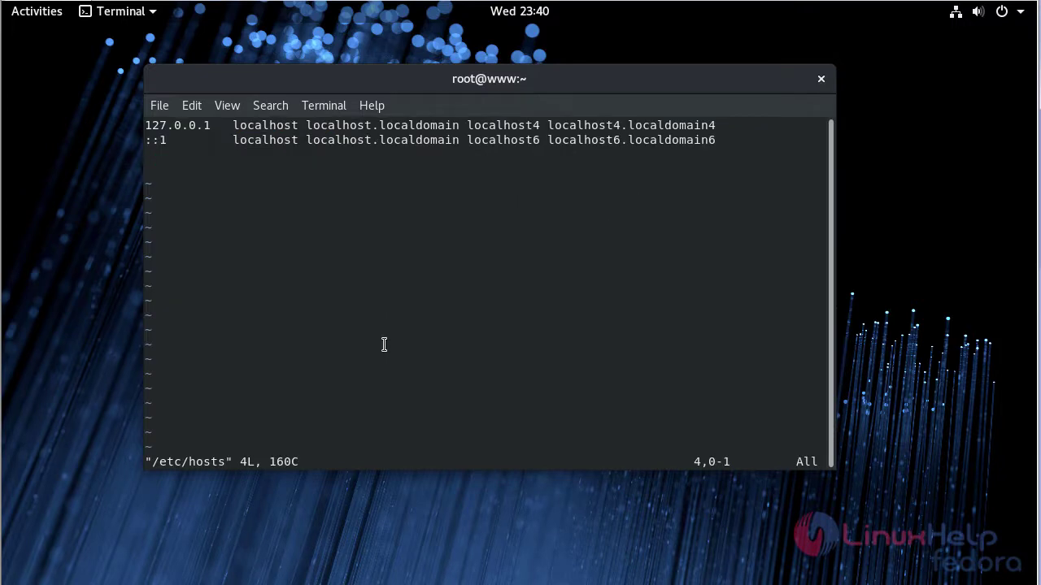
key("i")
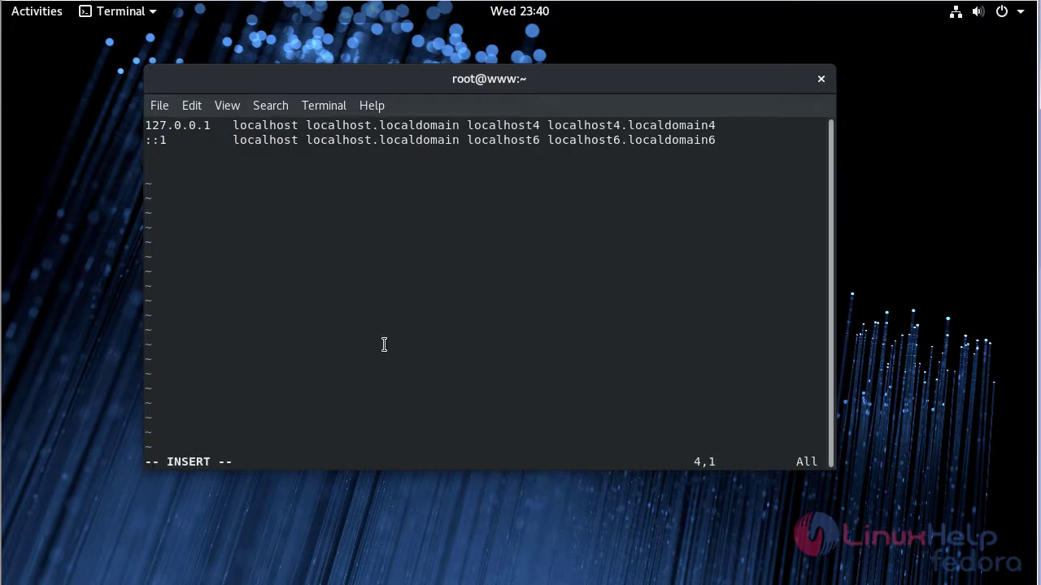
type("192.168.7.201")
key("Tab")
type("www")
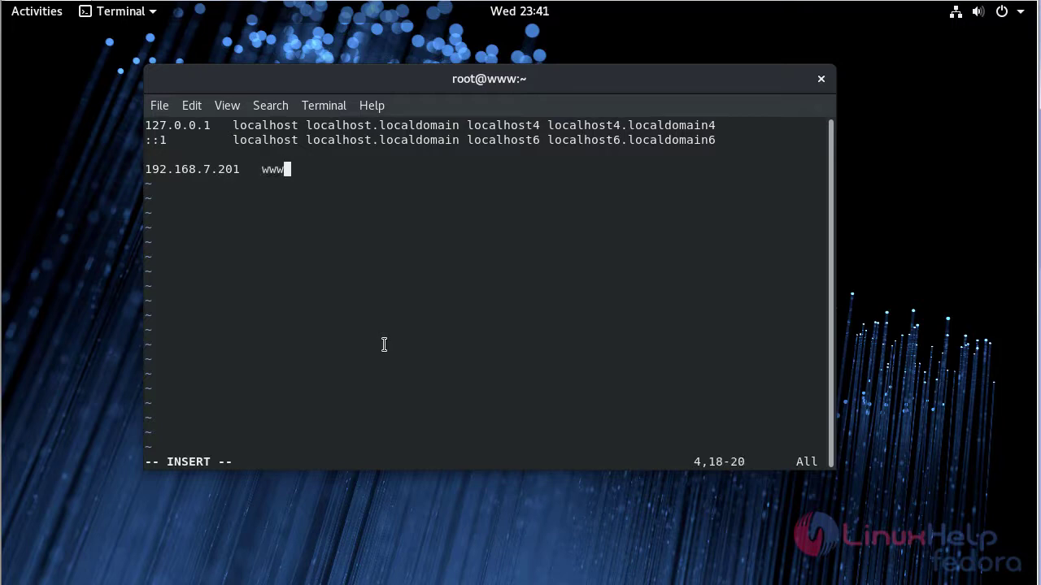
type(".linuxh")
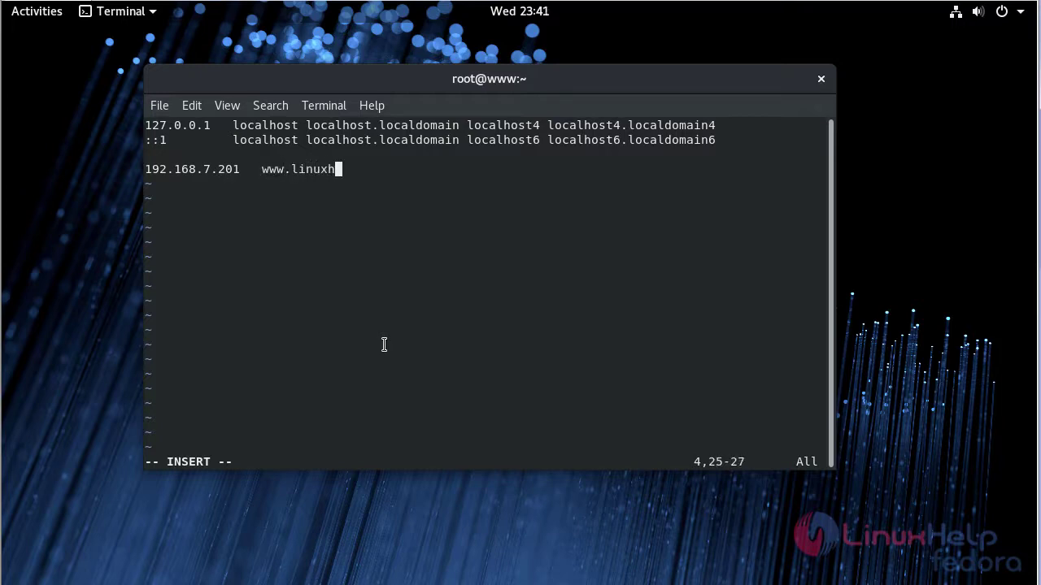
type("elp1.com")
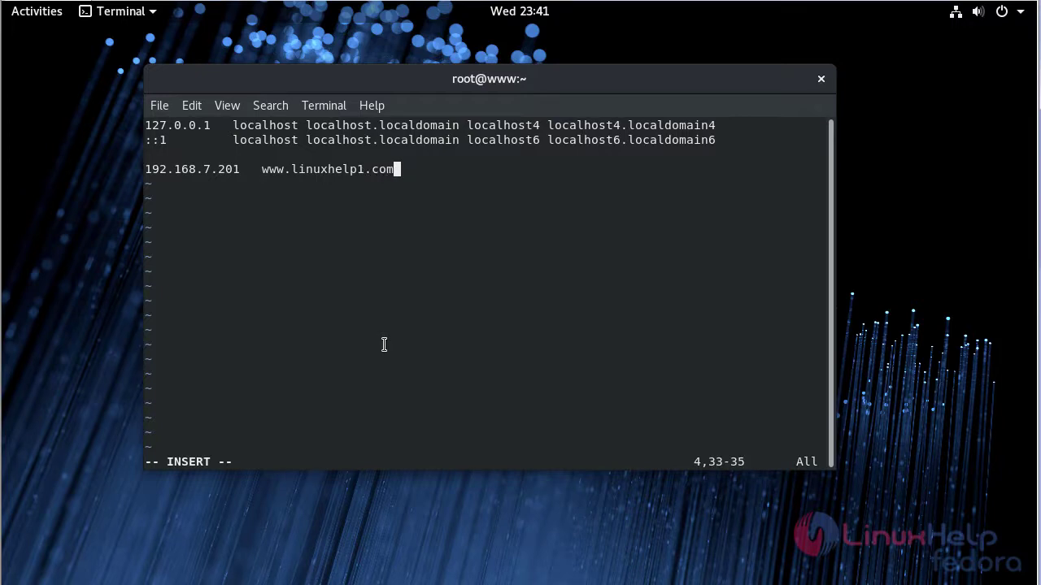
key("Escape")
type(":wq")
key("Return")
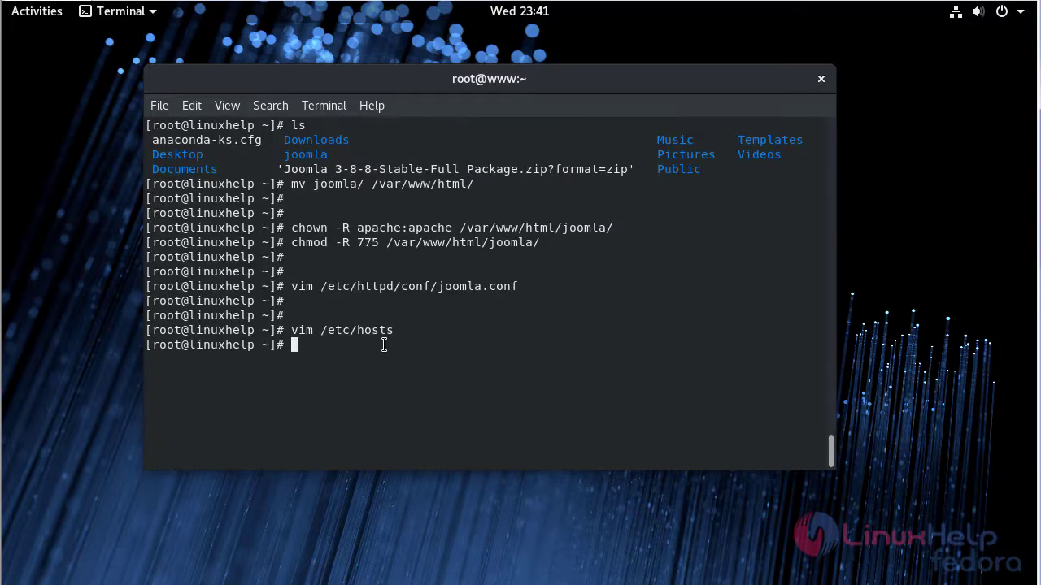
- Restart the web server with systemctl restart httpd
key("Return")
key("Return")
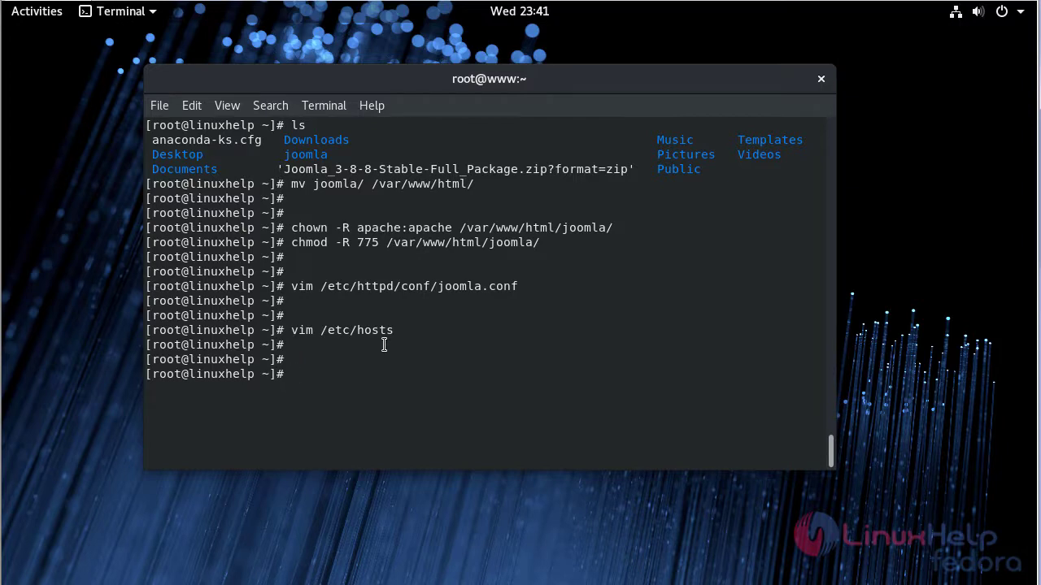
type("systemctl restart httpd")
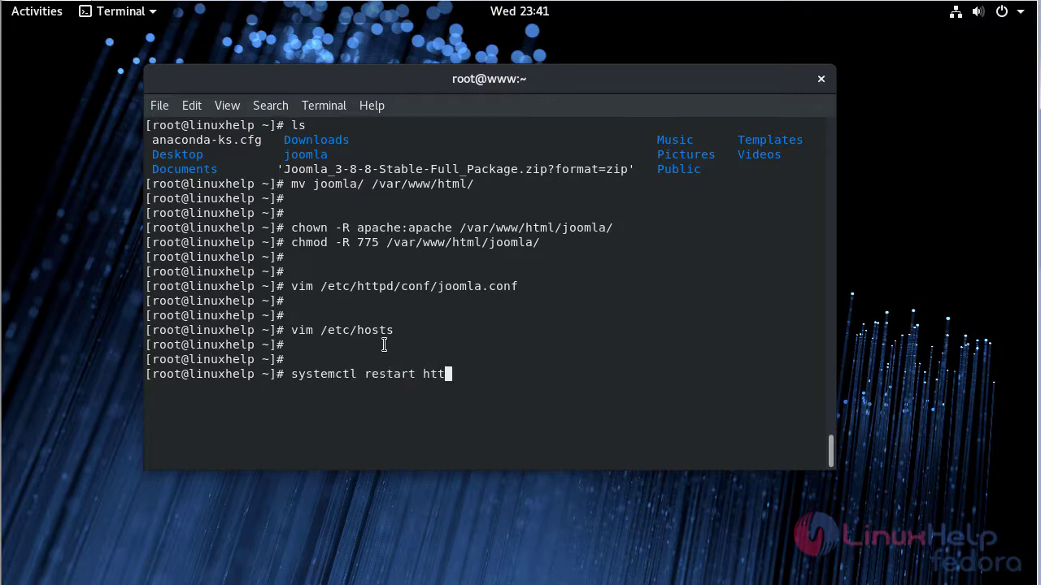
key("Return")
key("Return")
key("Return")
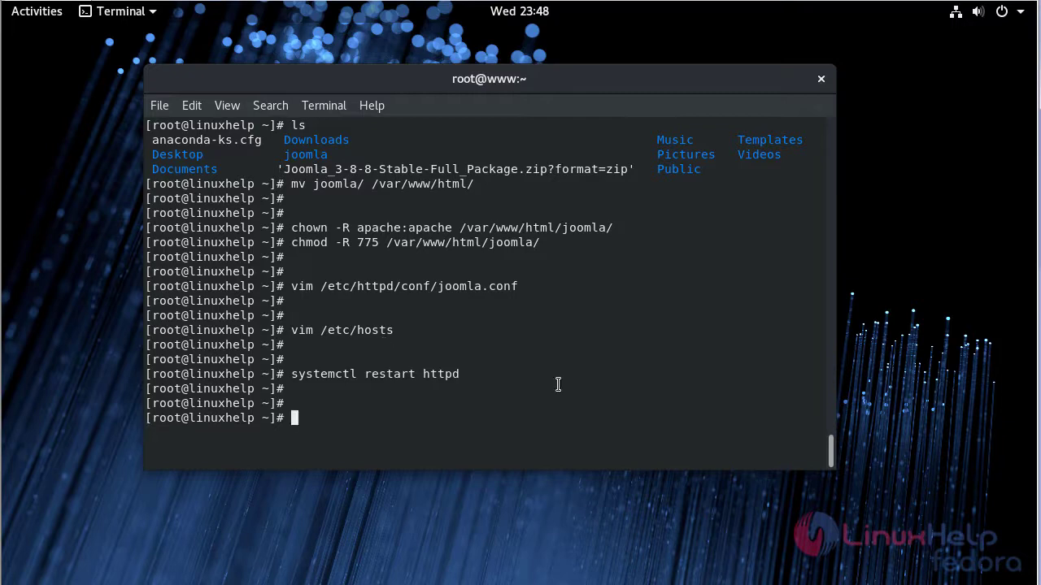
left_click(47, 16)
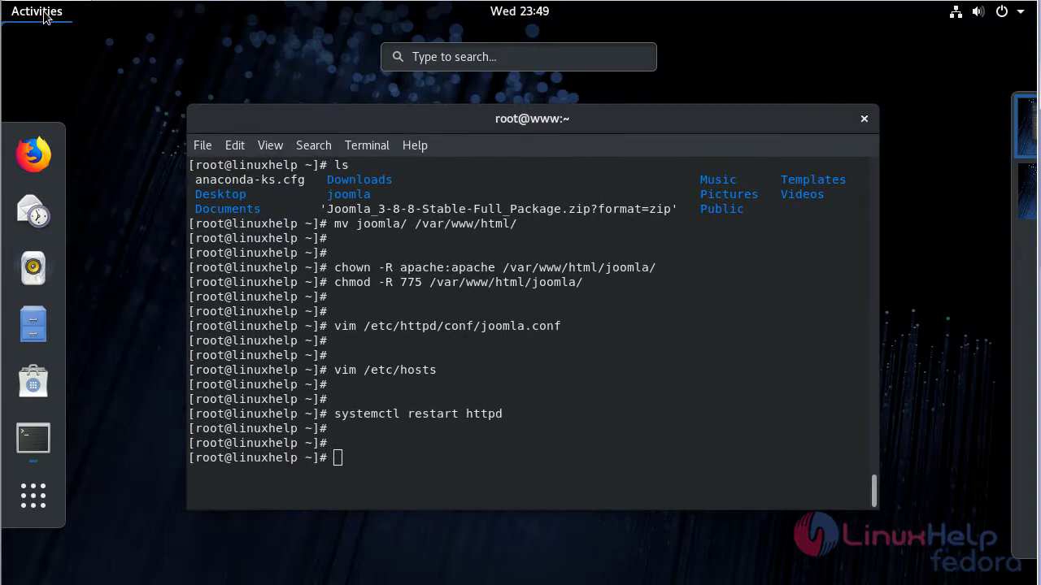
left_click(48, 146)
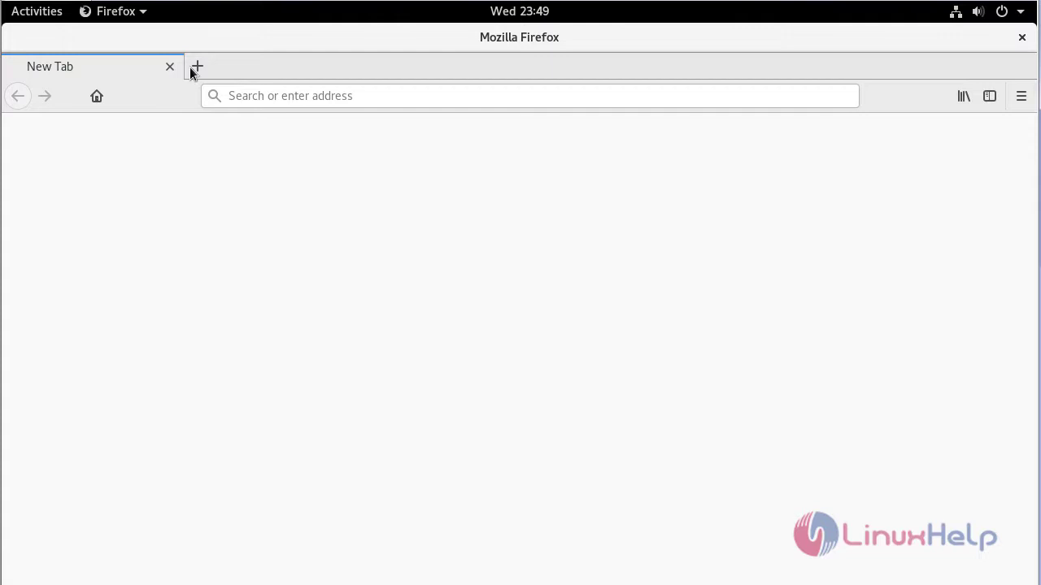
left_click(190, 69)
left_click(170, 67)
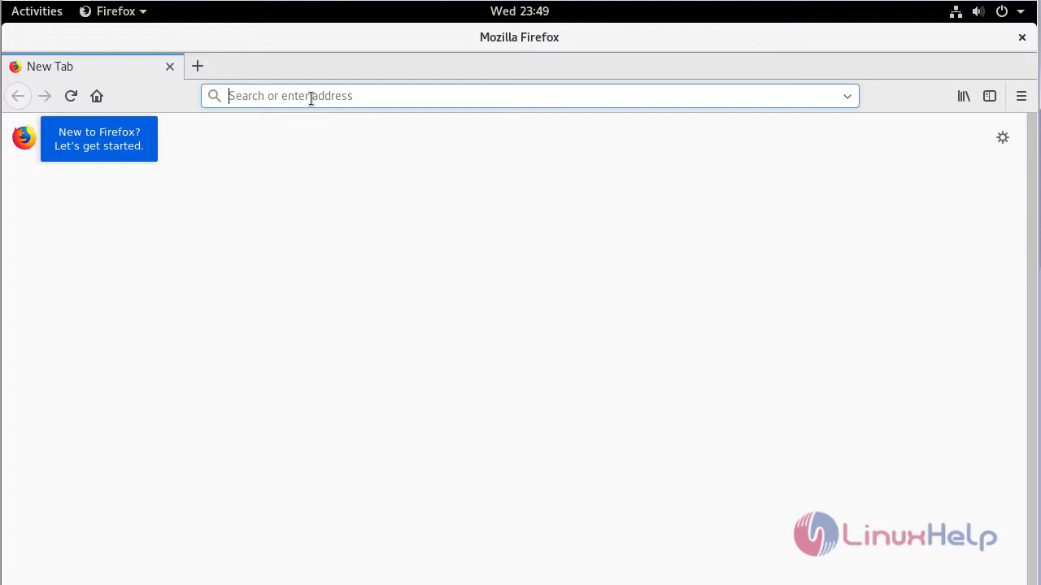
type("ww")
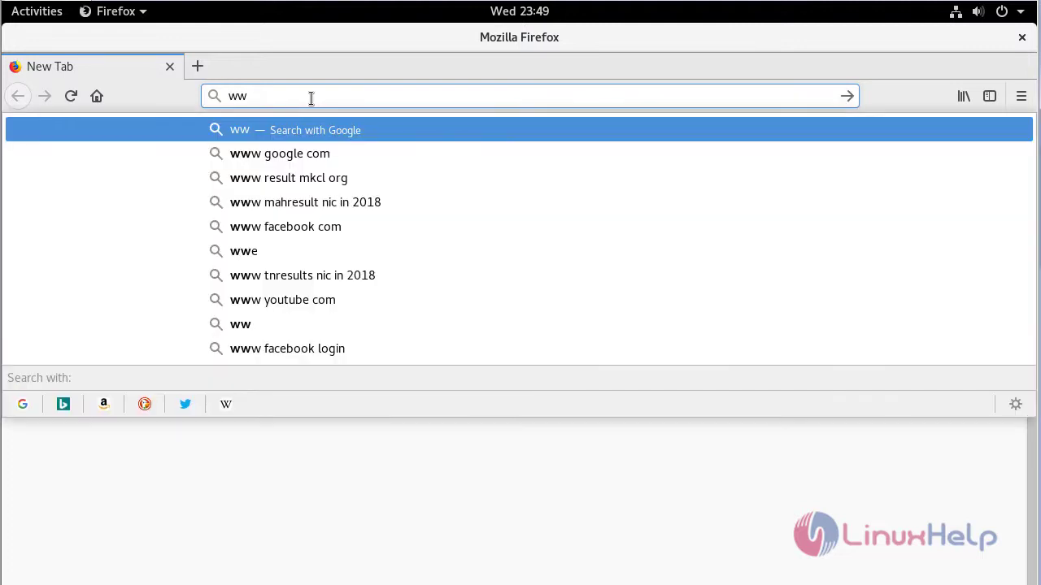
type("w.li")
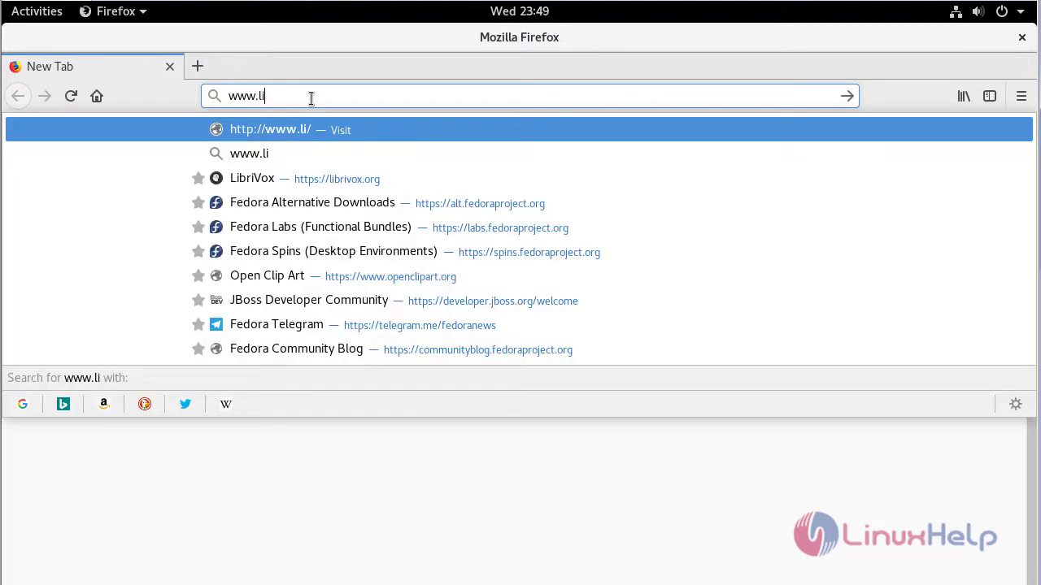
type("nuxhelp1")
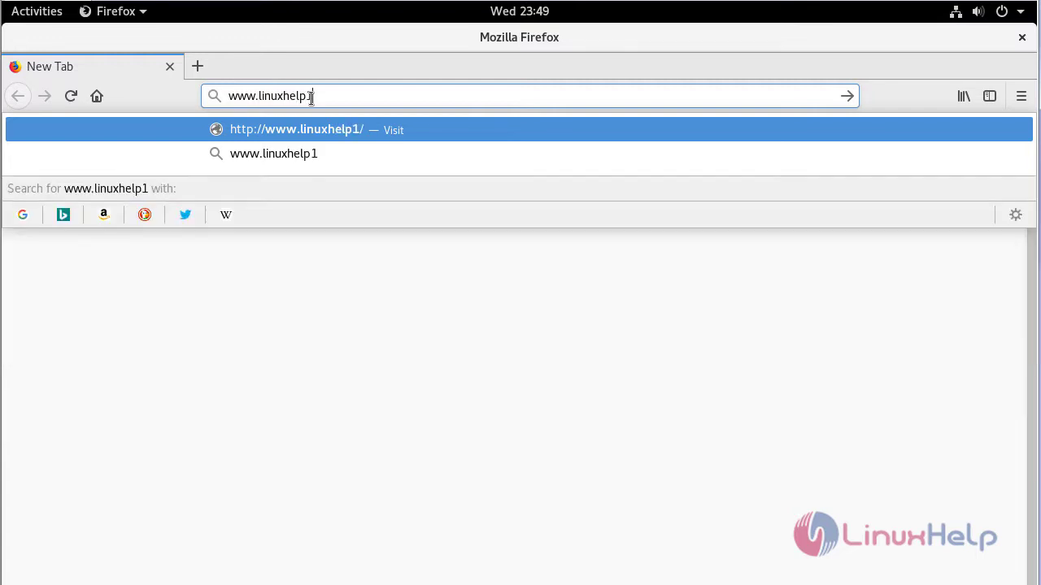
type(".com")
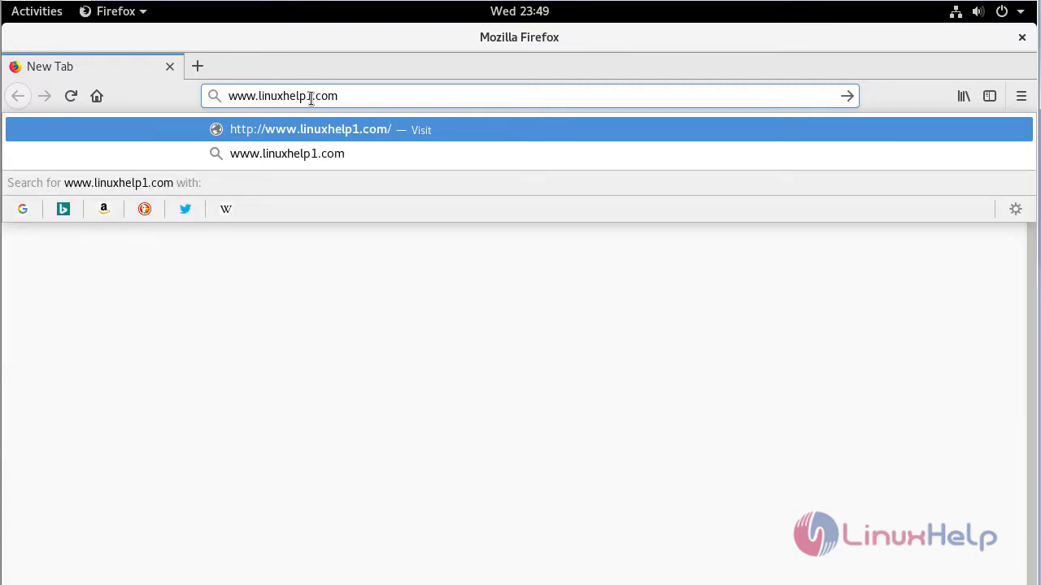
type("/joomla")
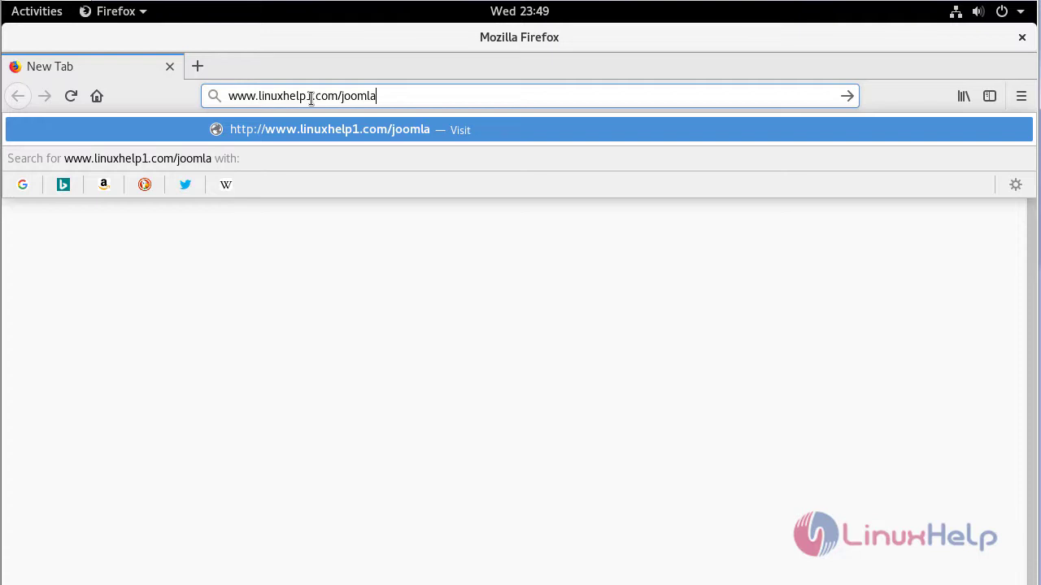
key("Return")
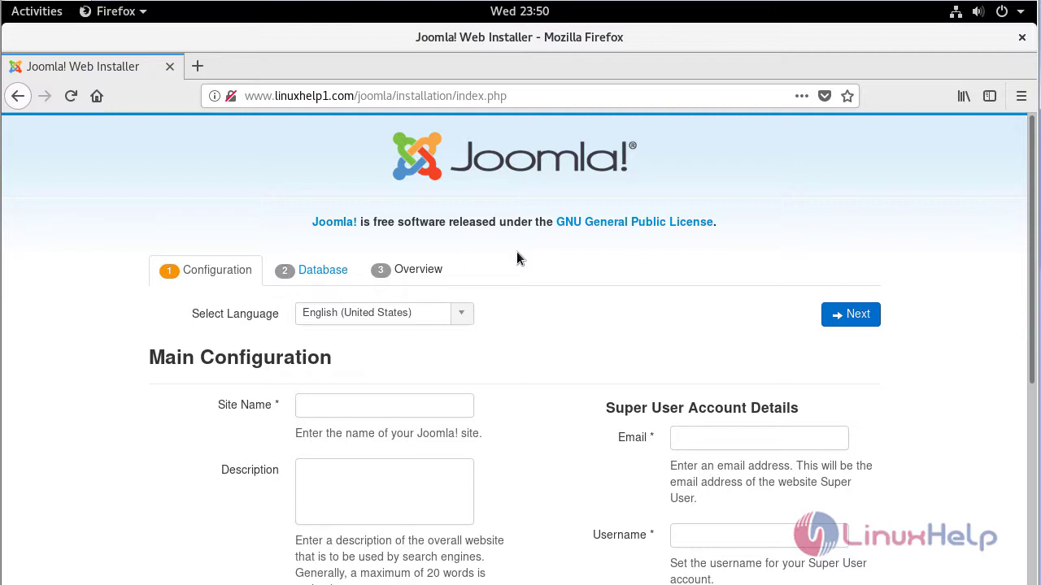
- Keep English (United States), set site name 'linuxhelp' and description 'welcome to linuxhelp'
left_click(463, 314)
left_click(463, 313)
scroll(475, 272, "down", 3)
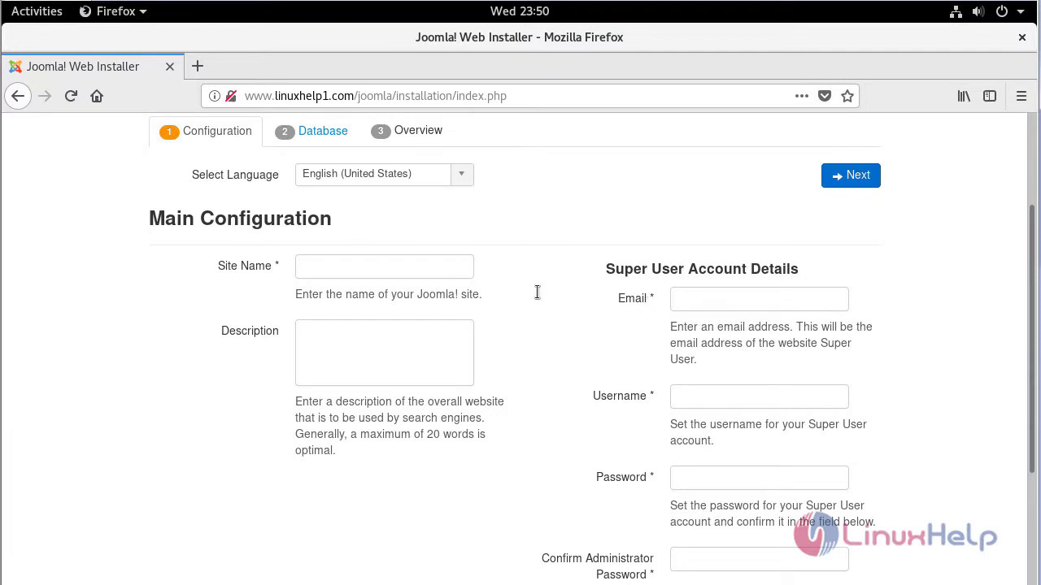
left_click(420, 270)
type("linu")
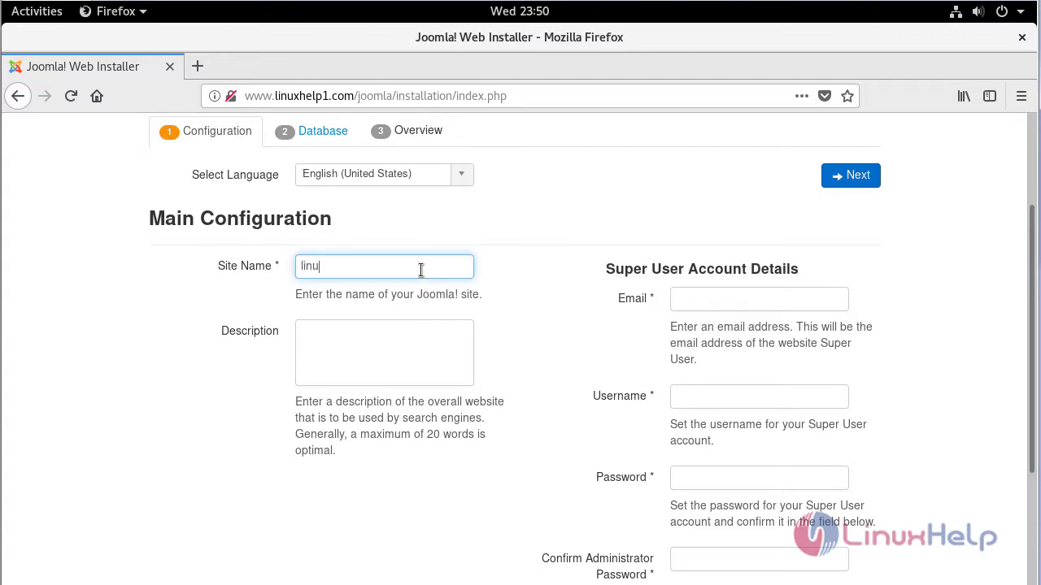
type("xhelp")
key("Tab")
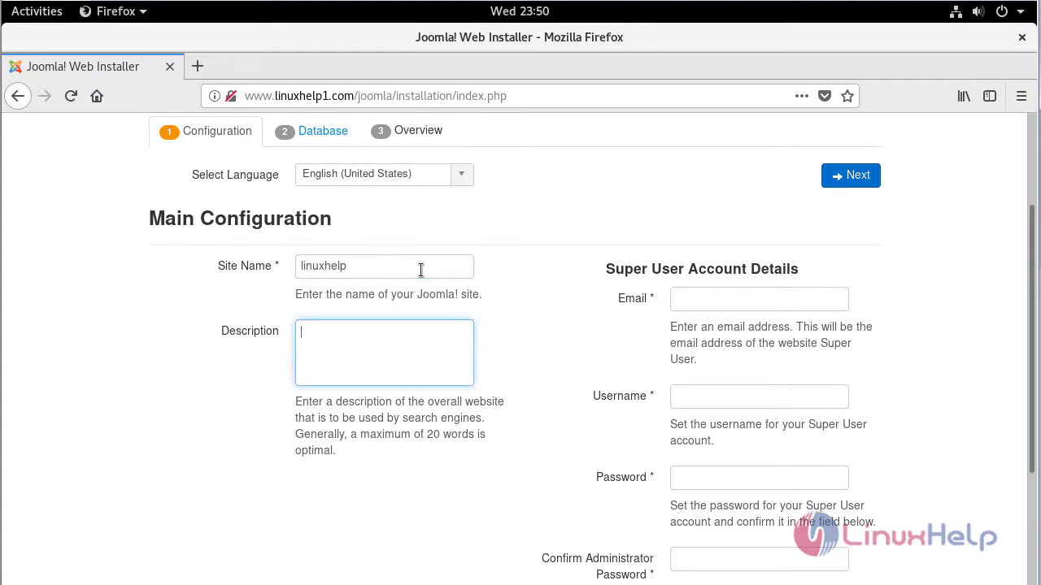
type("welcome to linuxhelp")
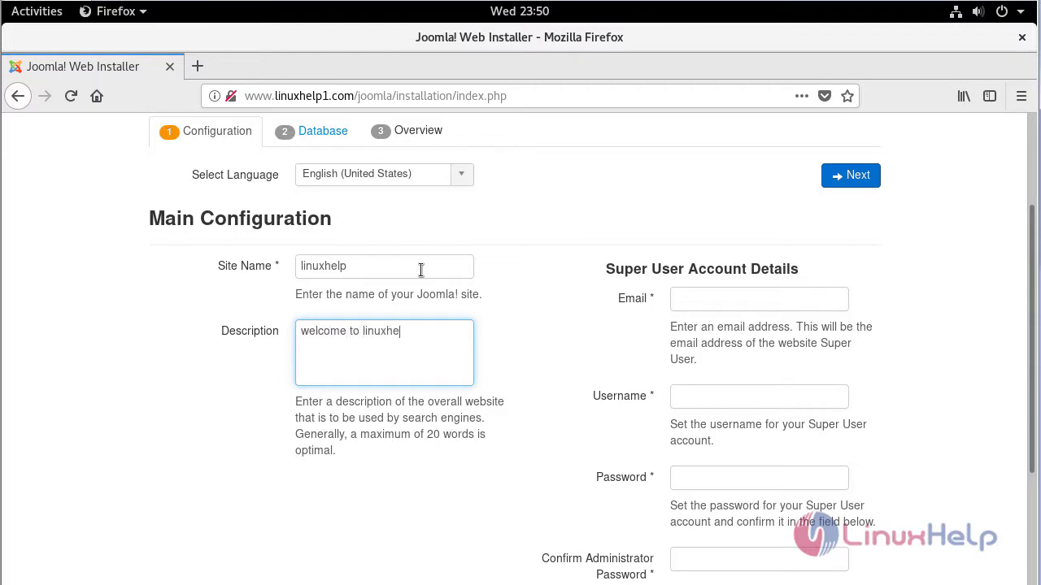
left_click(559, 324)
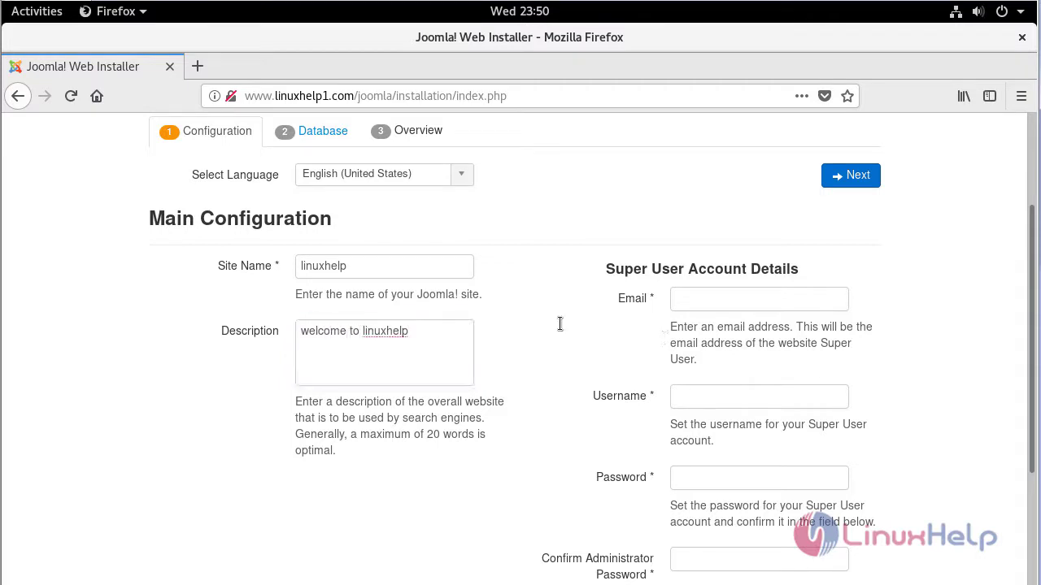
- Enter the super user's e-mail, username admin and a confirmed password, then continue
left_click(683, 293)
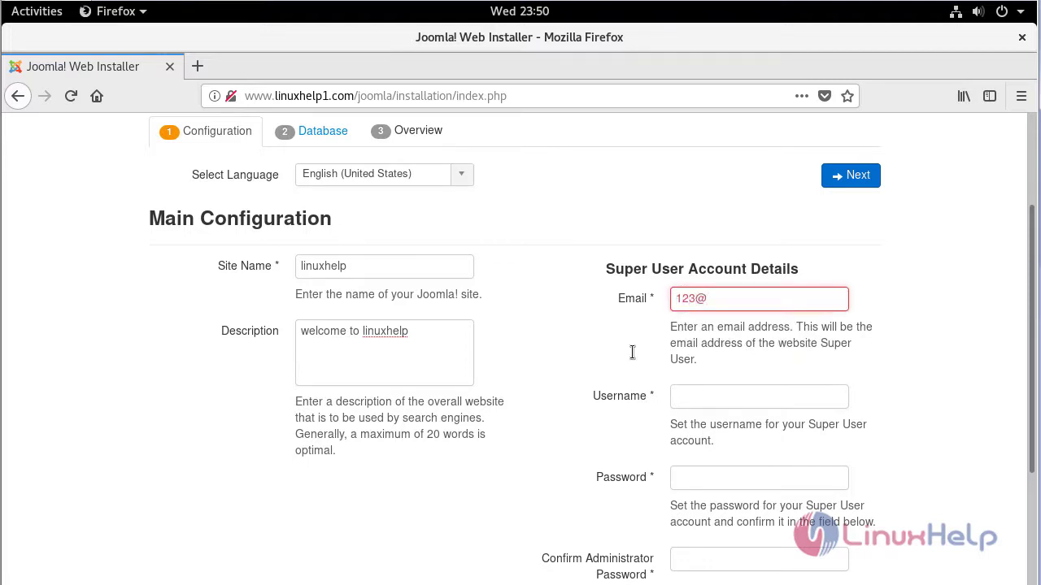
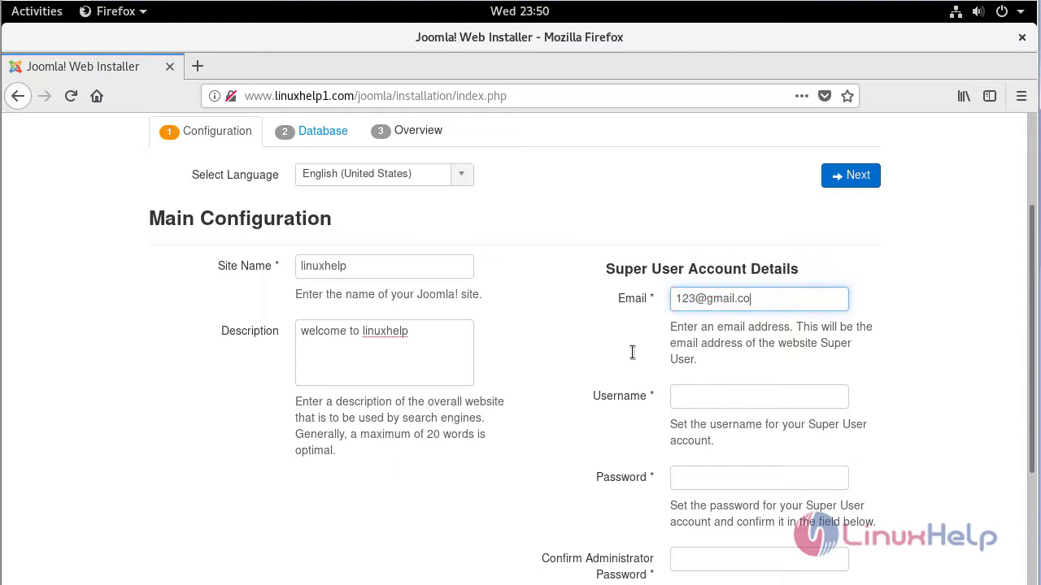
key("Tab")
type("admin")
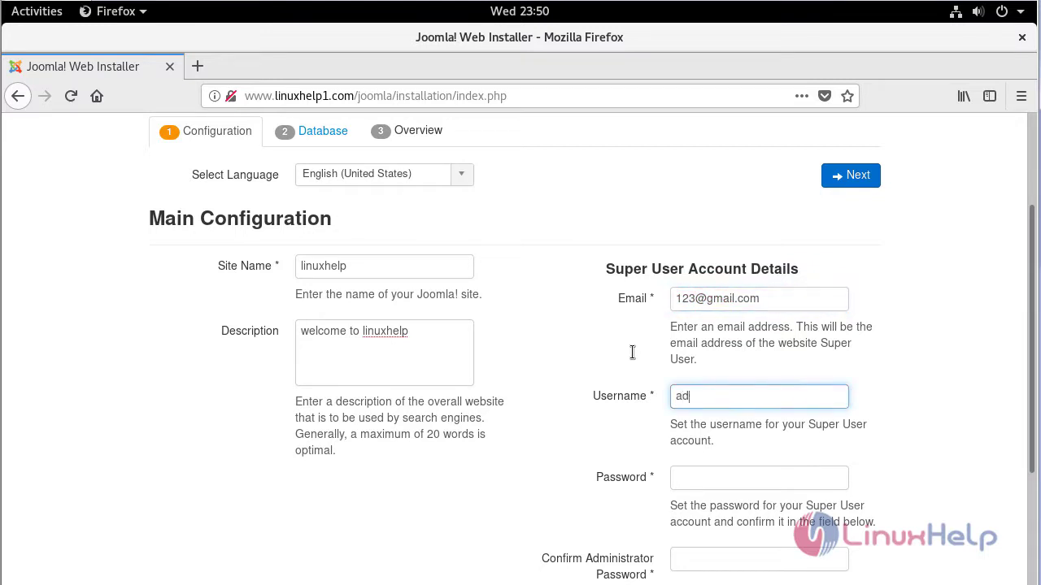
key("Tab")
type("1234")
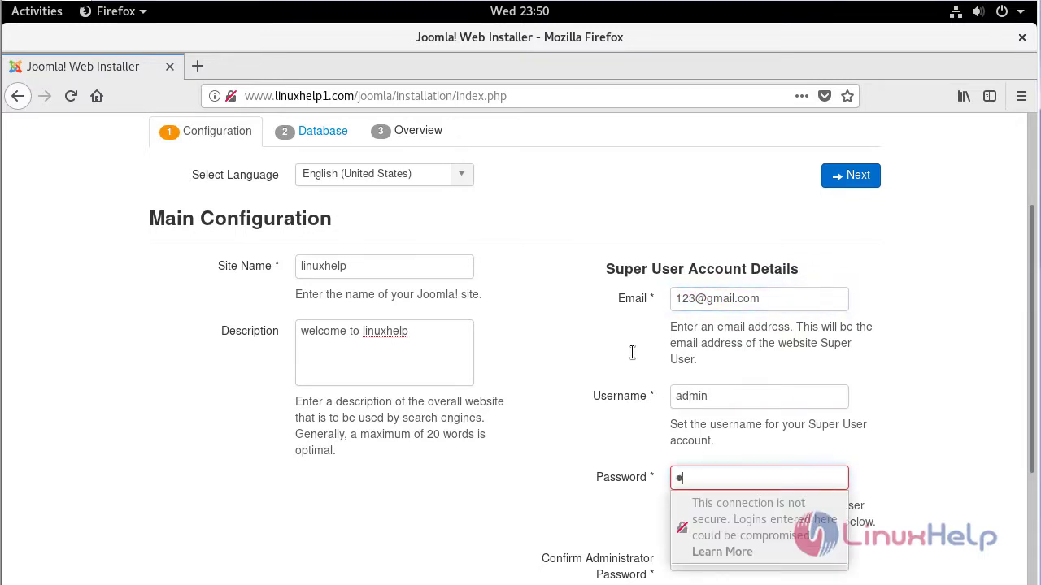
type("56")
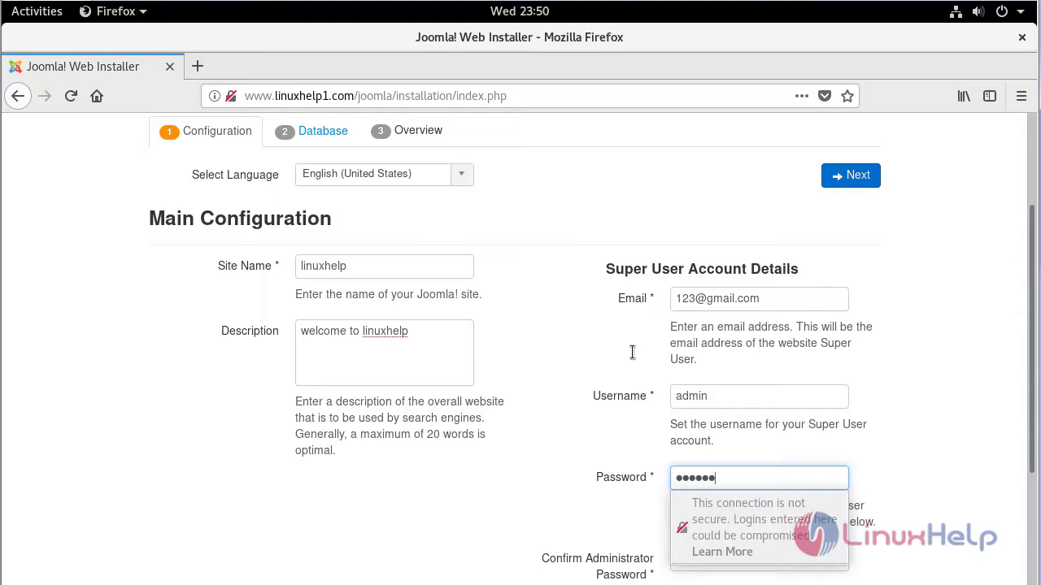
type("78")
key("Tab")
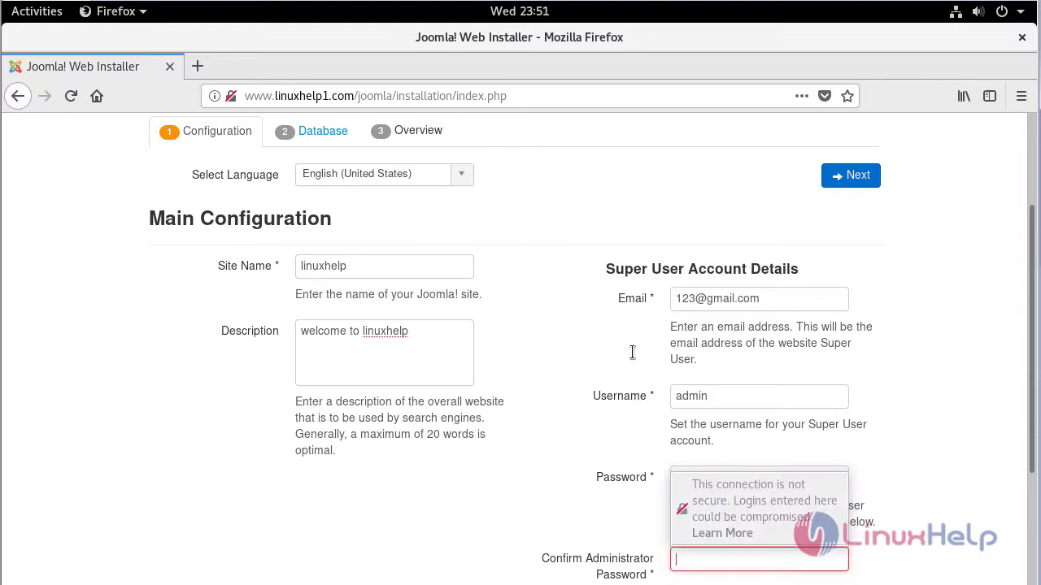
type("123456")
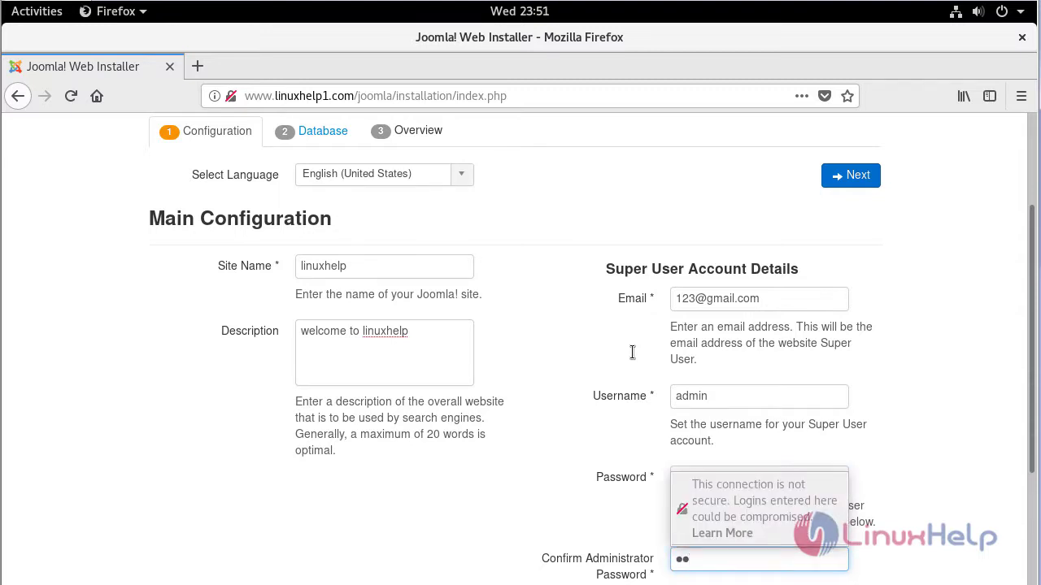
type("78")
left_click(584, 431)
scroll(584, 431, "down", 1)
scroll(584, 431, "down", 3)
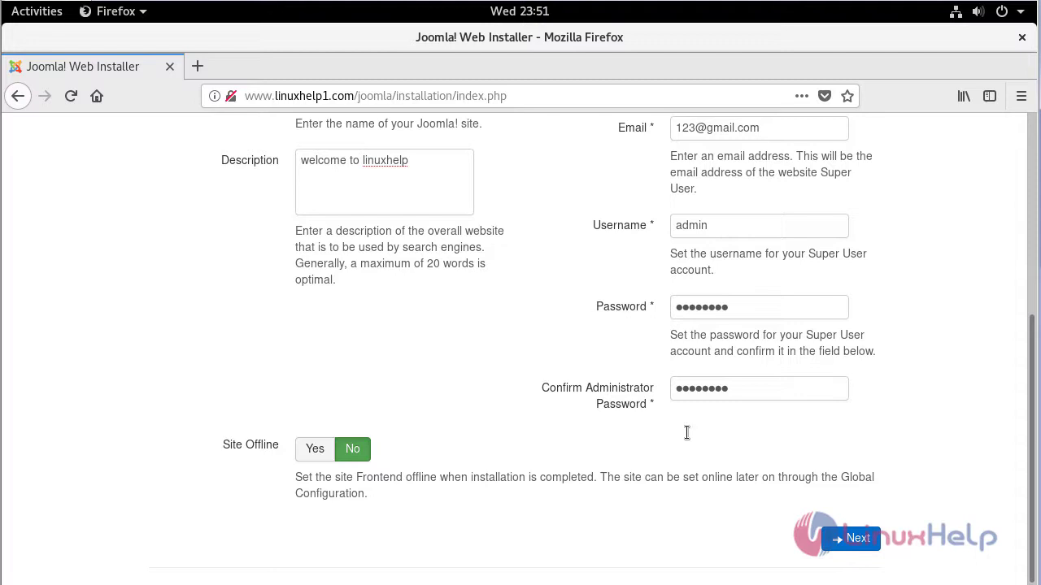
left_click(846, 540)
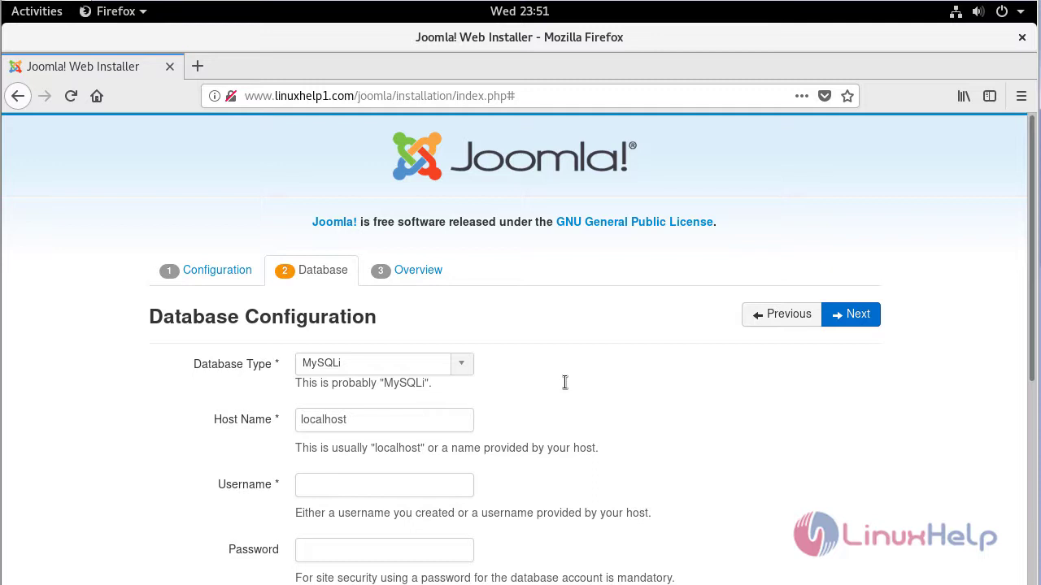
- Keep MySQLi, enter user joomlauser, its password and database joomla, then submit
left_click(469, 366)
left_click(470, 369)
scroll(515, 396, "down", 3)
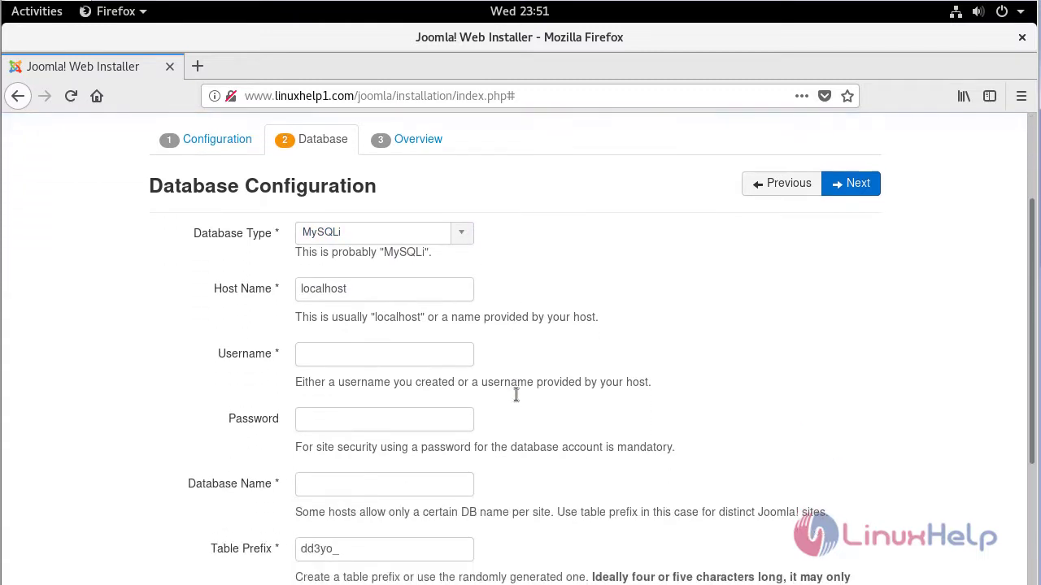
left_click(423, 348)
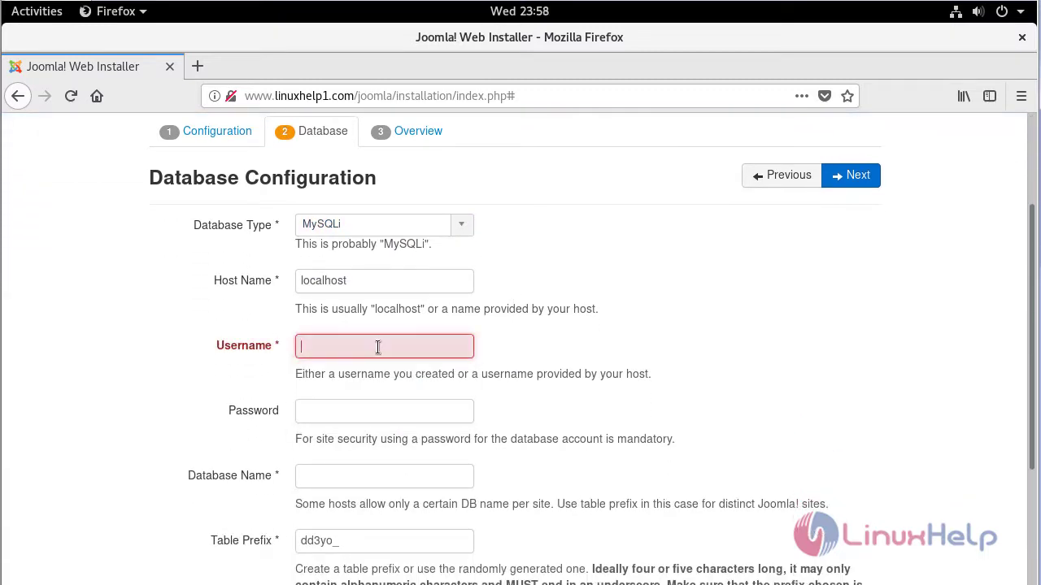
type("joomlauser")
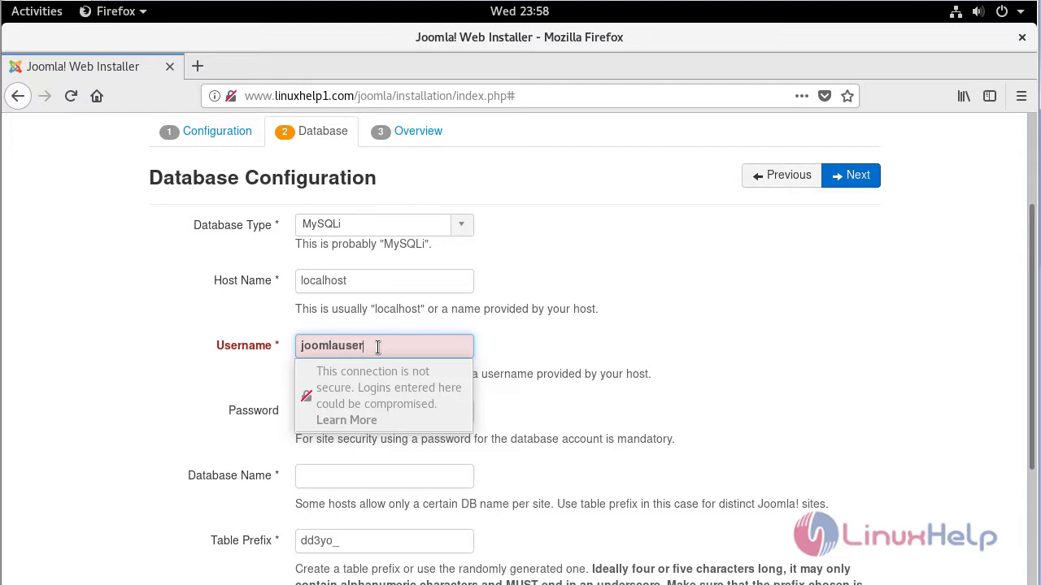
key("Tab")
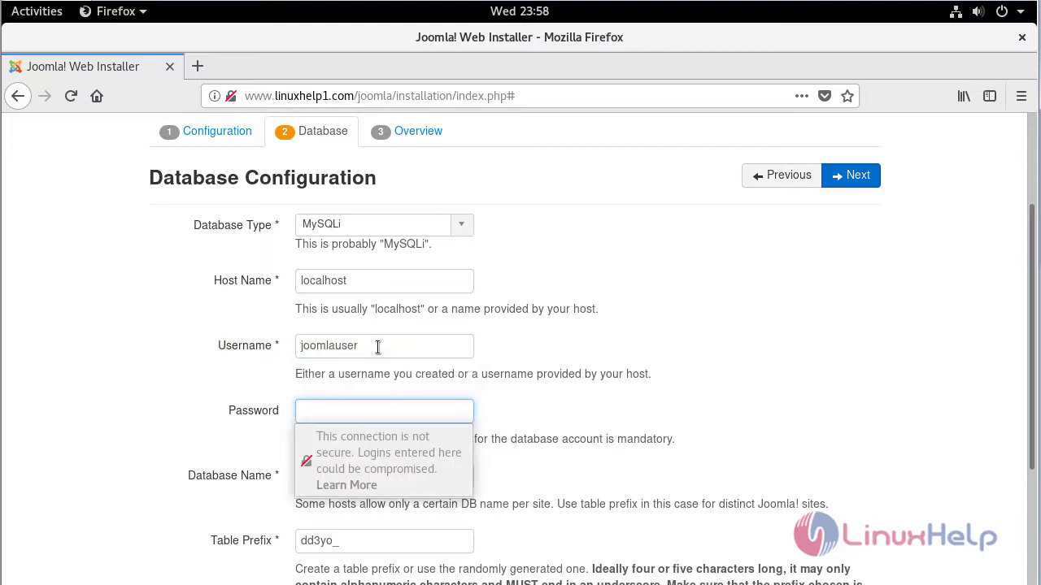
type("***")
key("Tab")
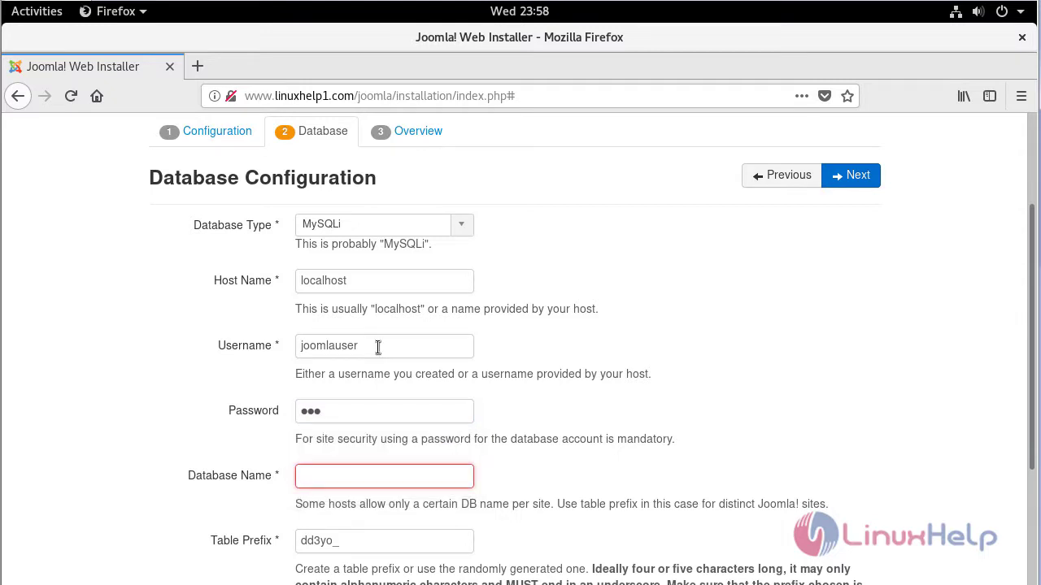
type("joomla")
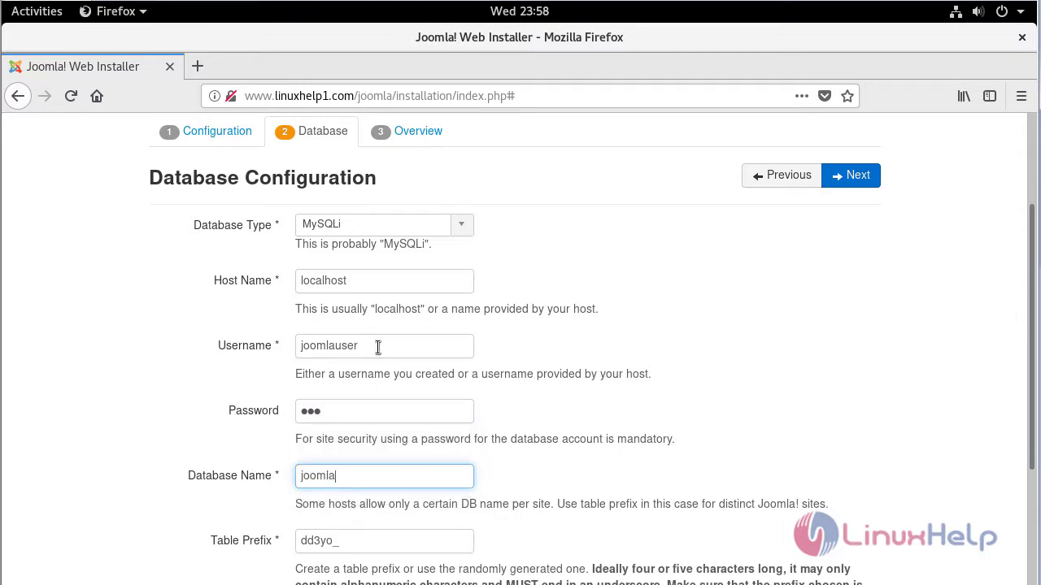
left_click(850, 395)
scroll(850, 396, "down", 4)
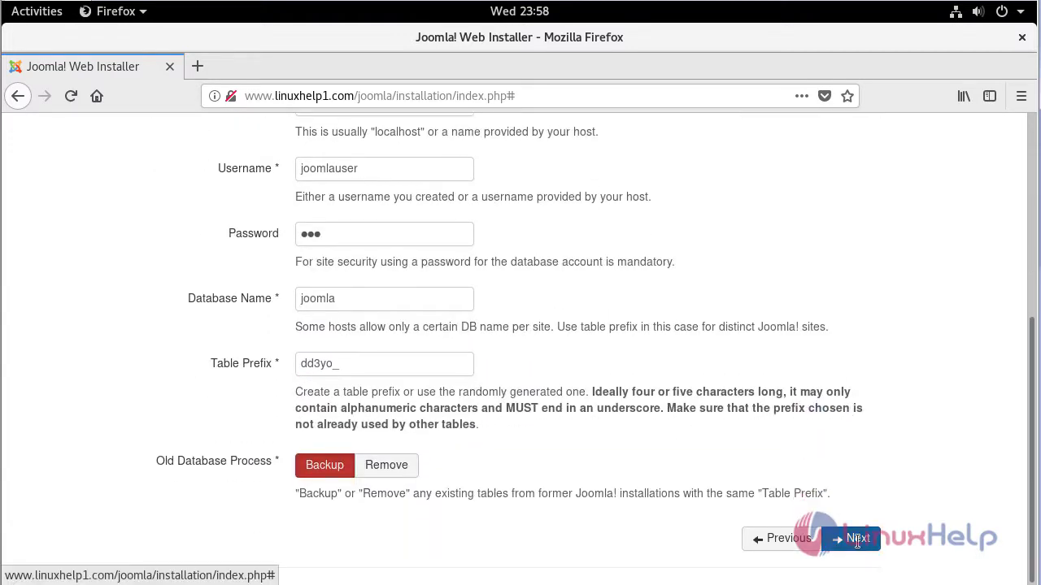
left_click(857, 539)
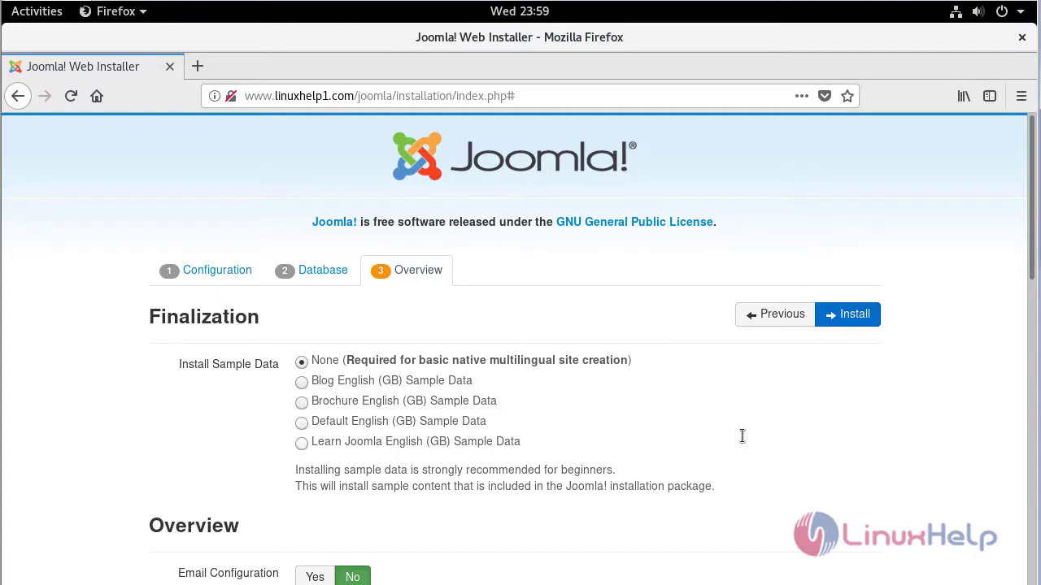
- Scroll through the installation overview and pre-installation checks, then click Install
scroll(741, 437, "down", 7)
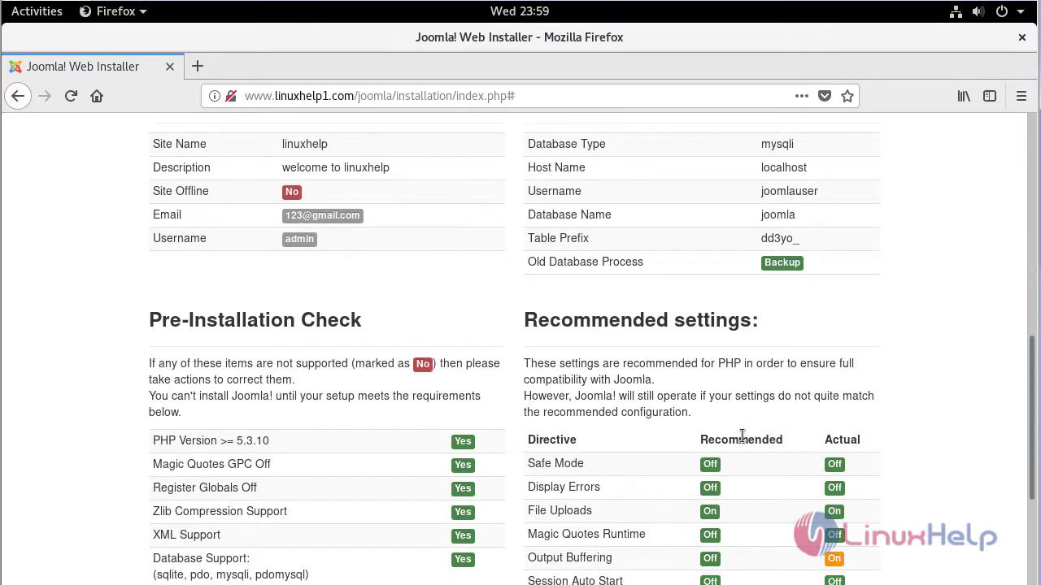
scroll(742, 437, "down", 5)
scroll(742, 436, "up", 1)
scroll(742, 437, "down", 1)
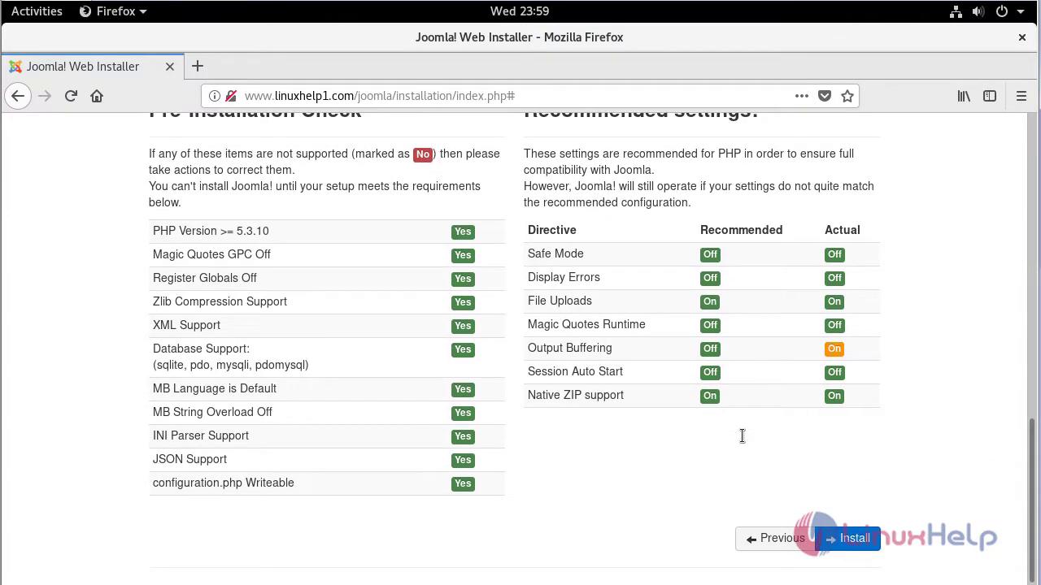
left_click(852, 535)
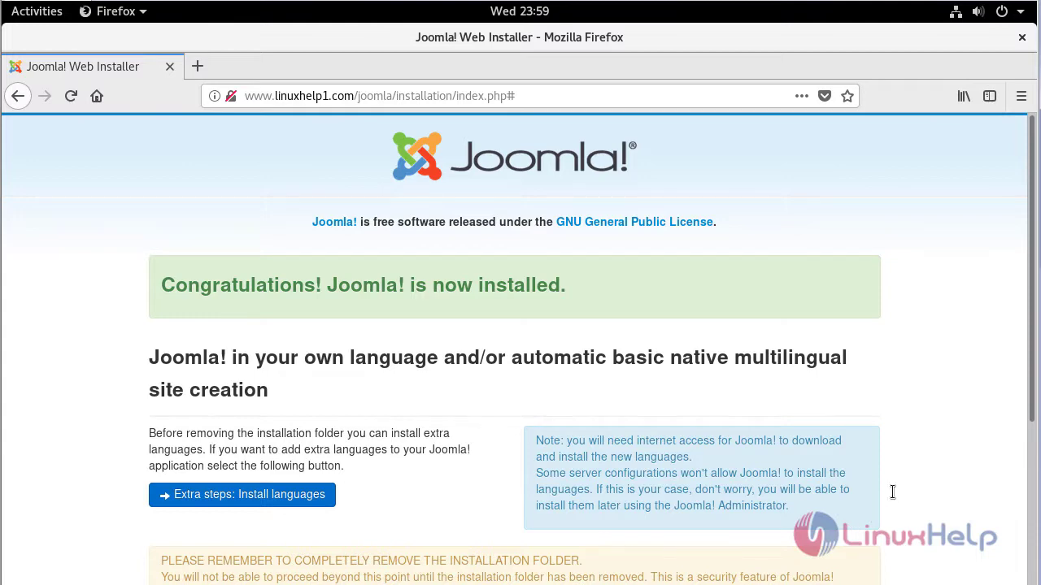
- Remove the installation folder and go to the Joomla administrator login page
scroll(892, 491, "down", 5)
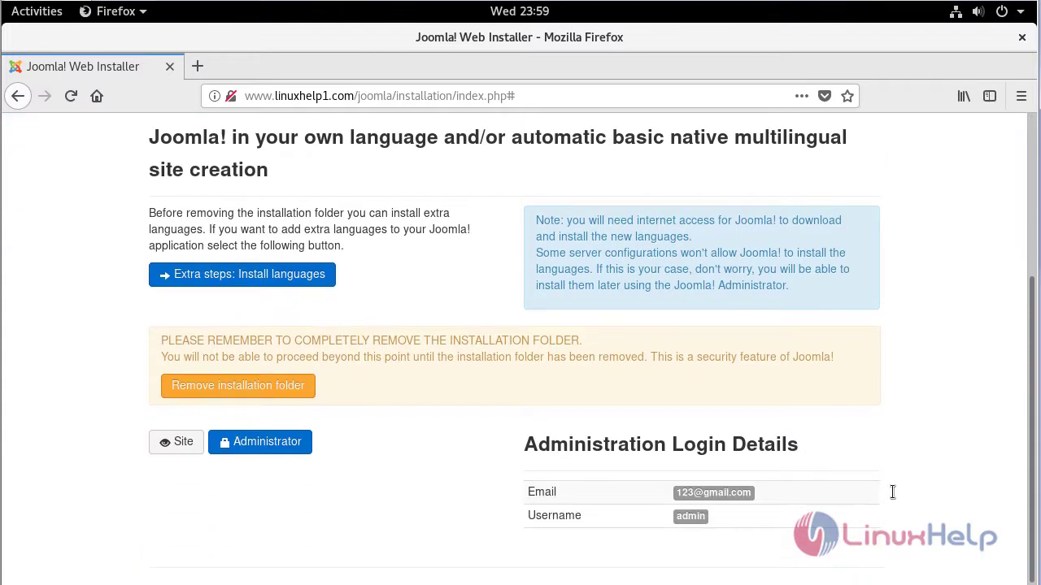
left_click(302, 383)
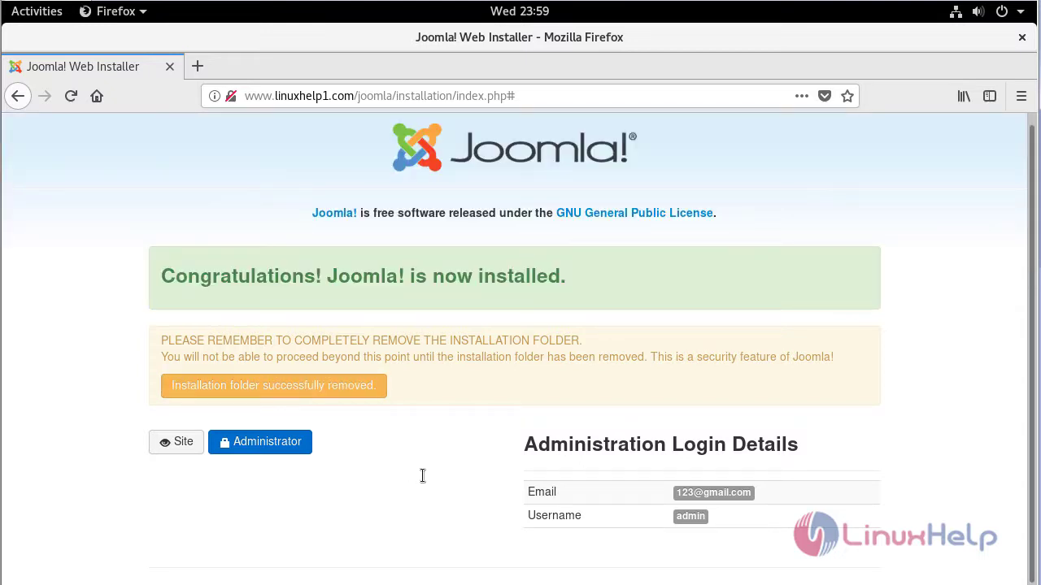
left_click(255, 443)
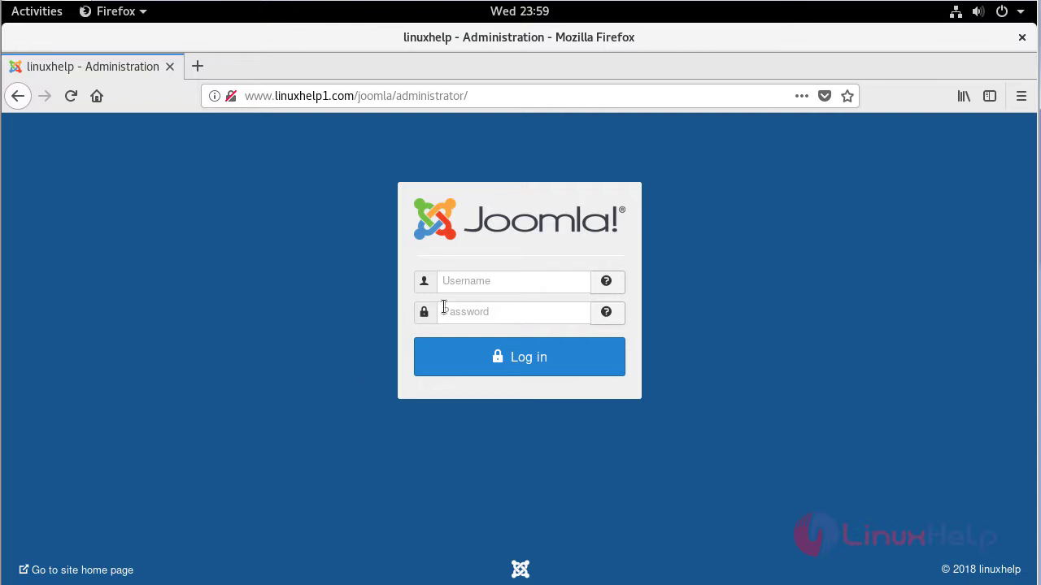
- Log in to Joomla's administrator area as admin with the account password, declining Firefox's save-login prompt
left_click(470, 282)
type("admin")
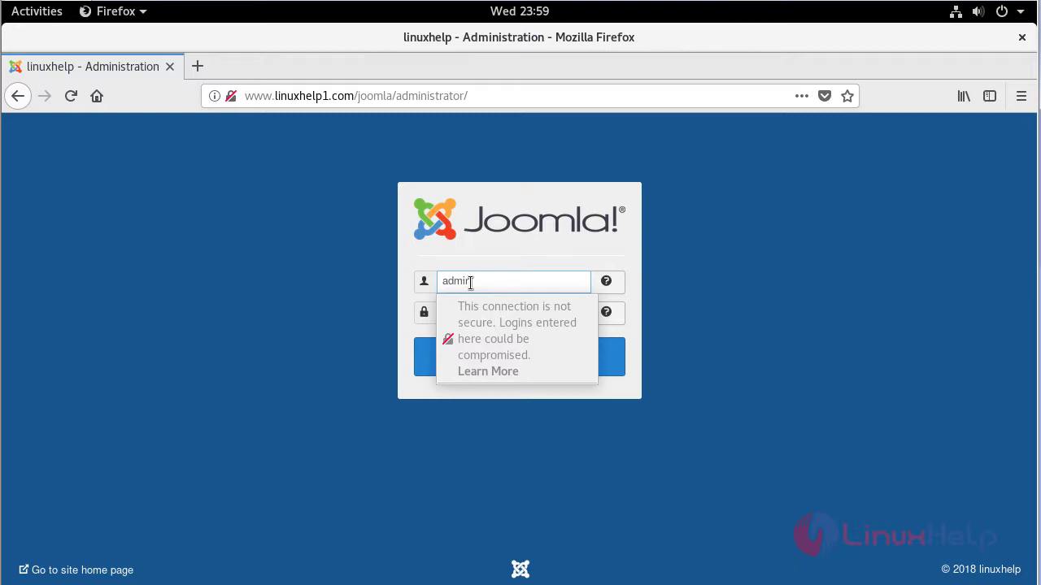
key("Tab")
type("••••••••")
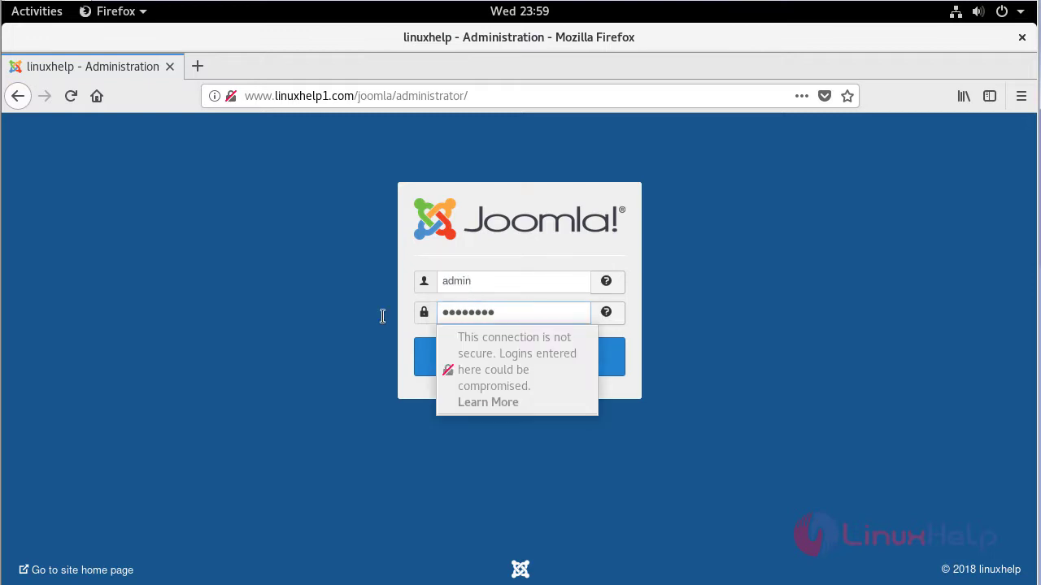
left_click(338, 338)
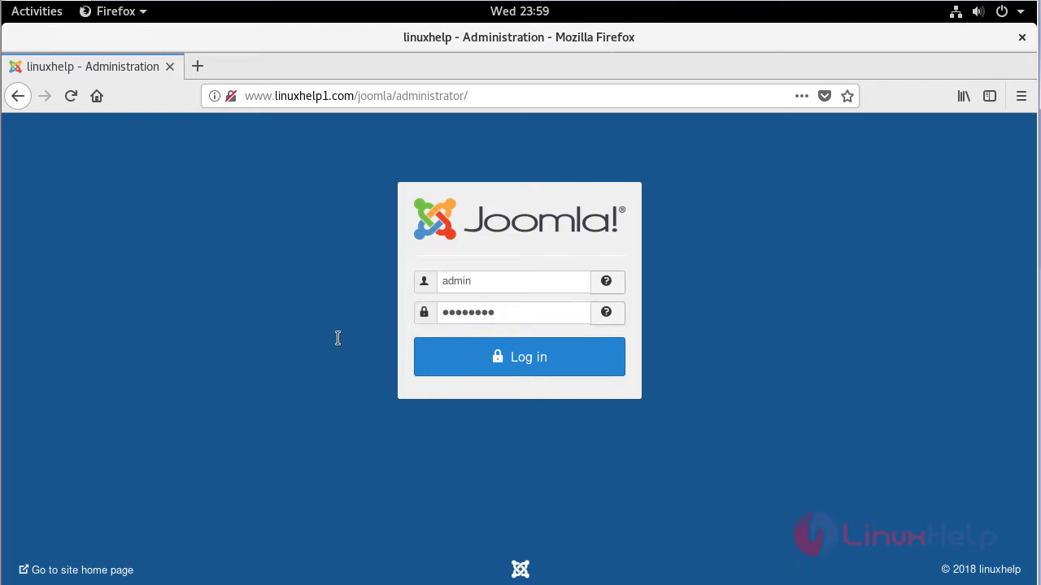
left_click(513, 361)
left_click(303, 275)
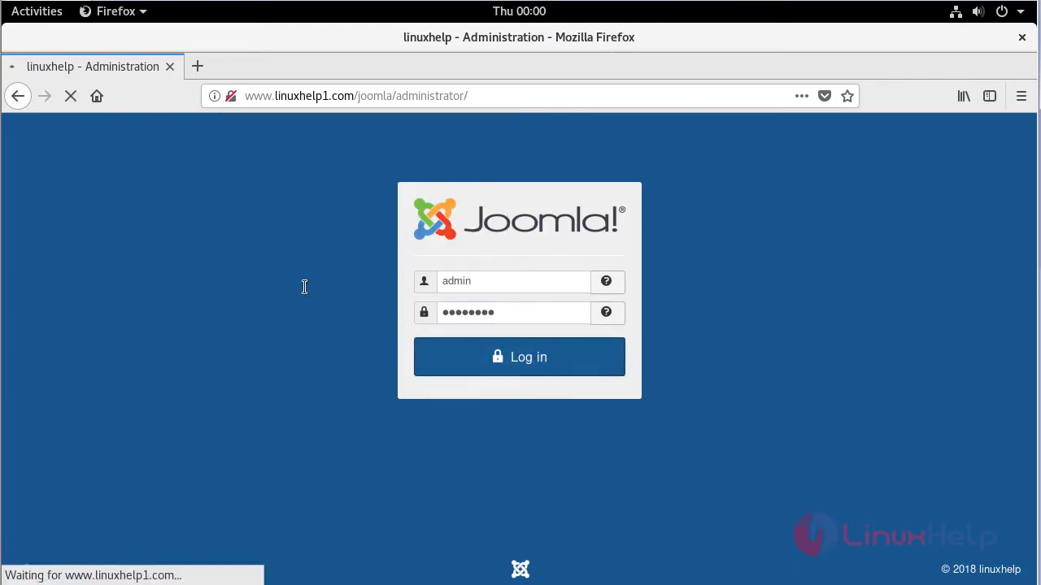